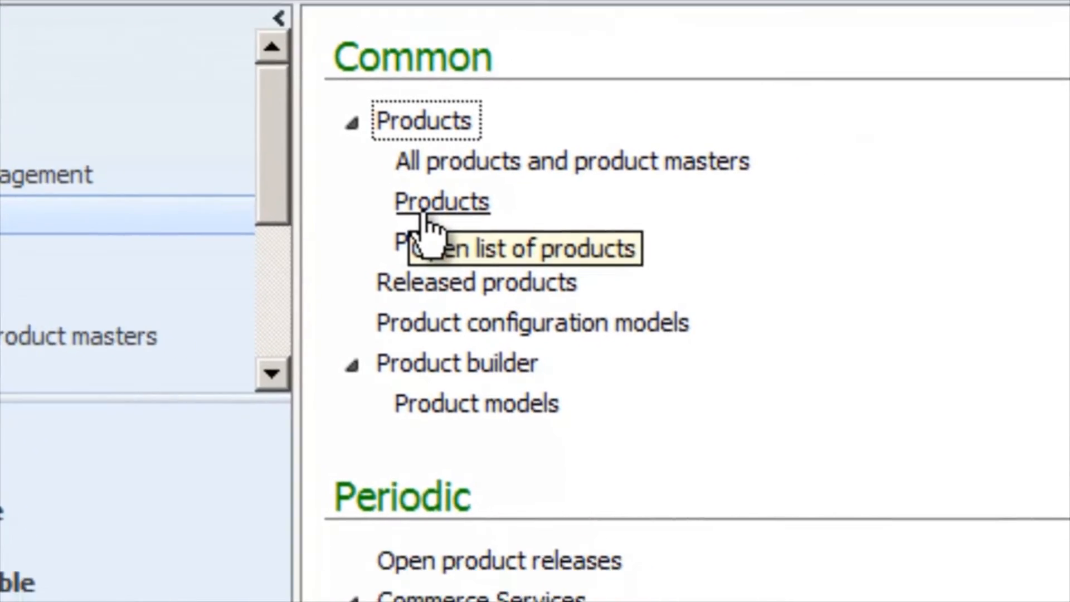
Start a new product from the Products list and set its product number to ITEM_02.
click(426, 214)
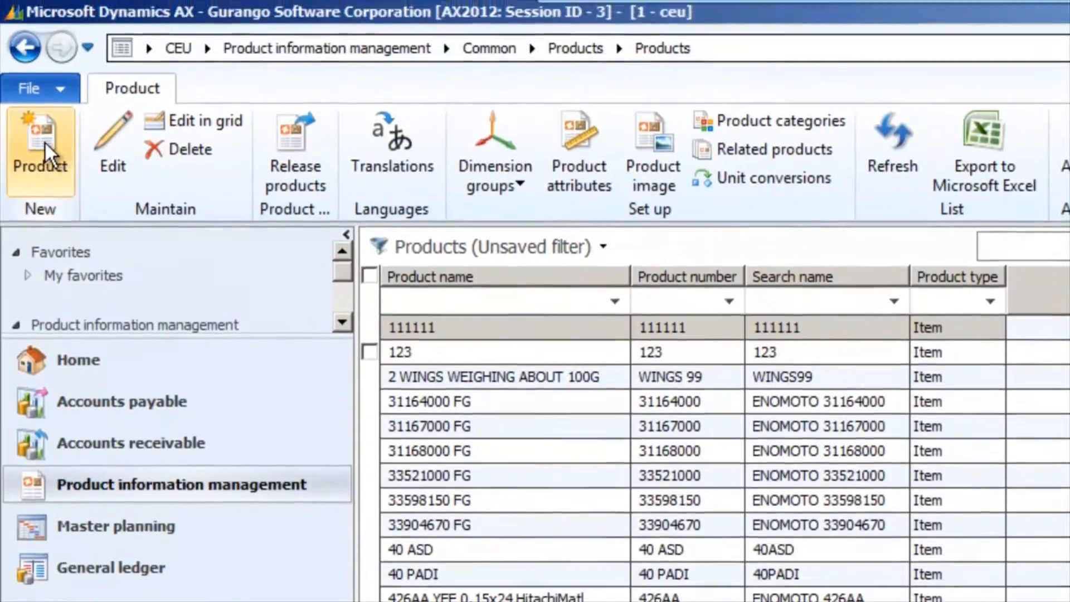
click(40, 70)
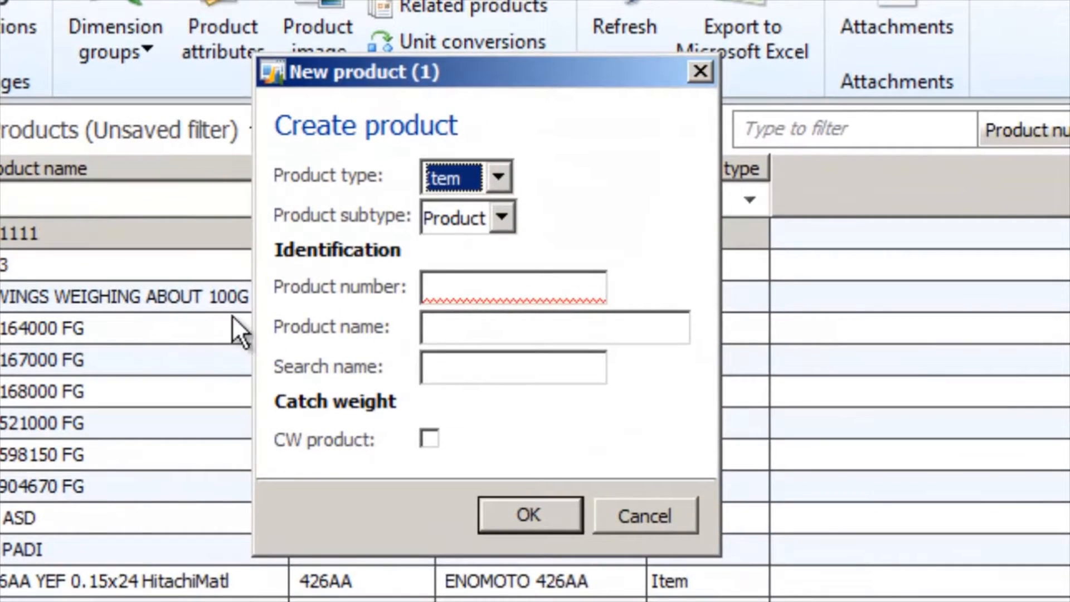
click(437, 284)
text(ITEM)
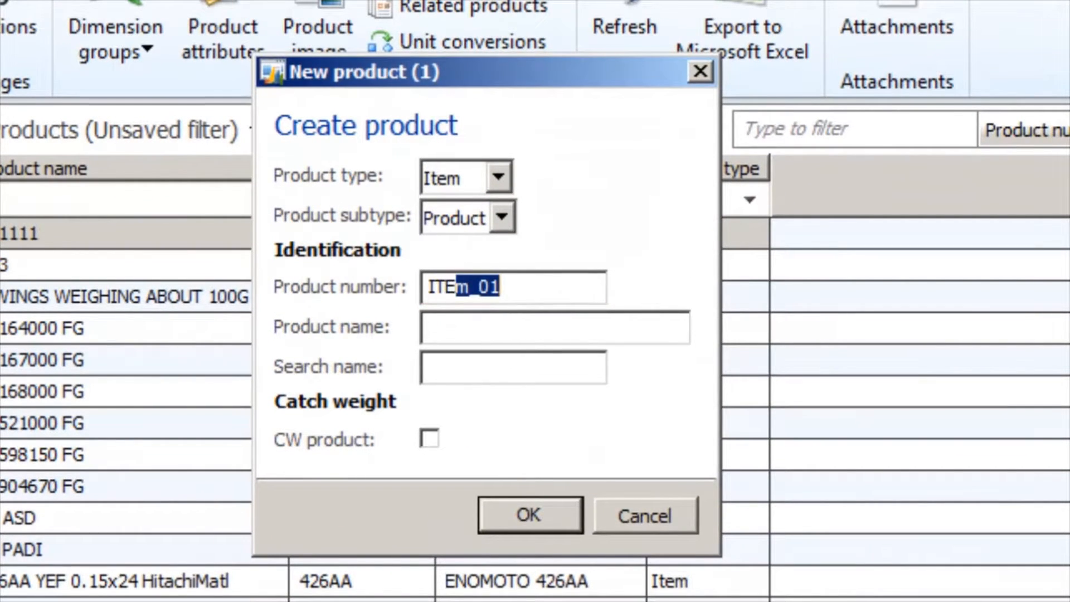
text(_)
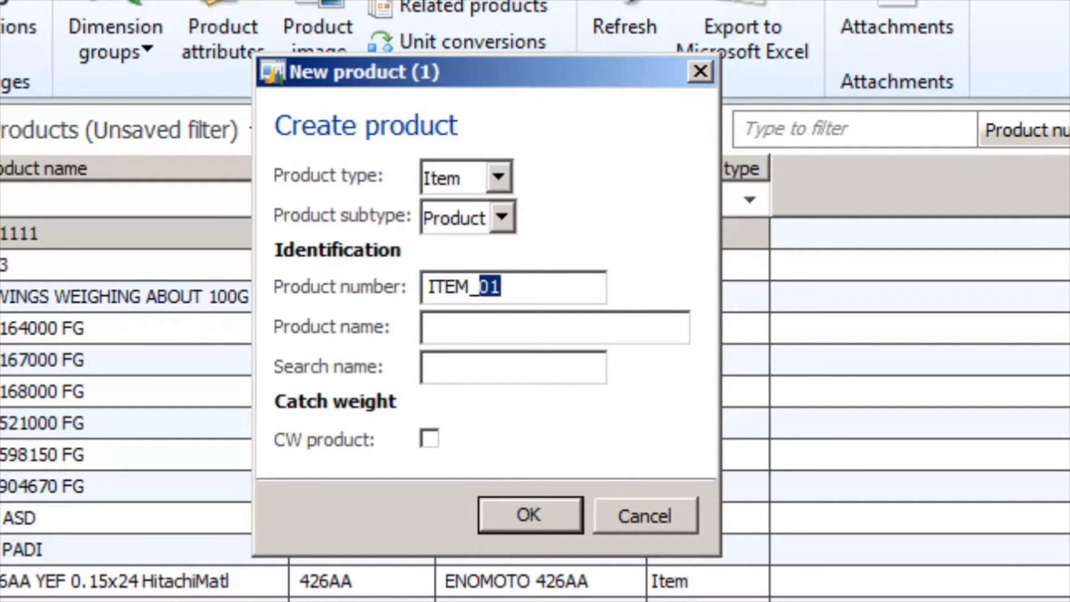
text(02)
Set the product name to New Item 02, keep ITEM_02 as the search name, and create the product.
click(487, 329)
drag(511, 329, 443, 343)
text(New Ite)
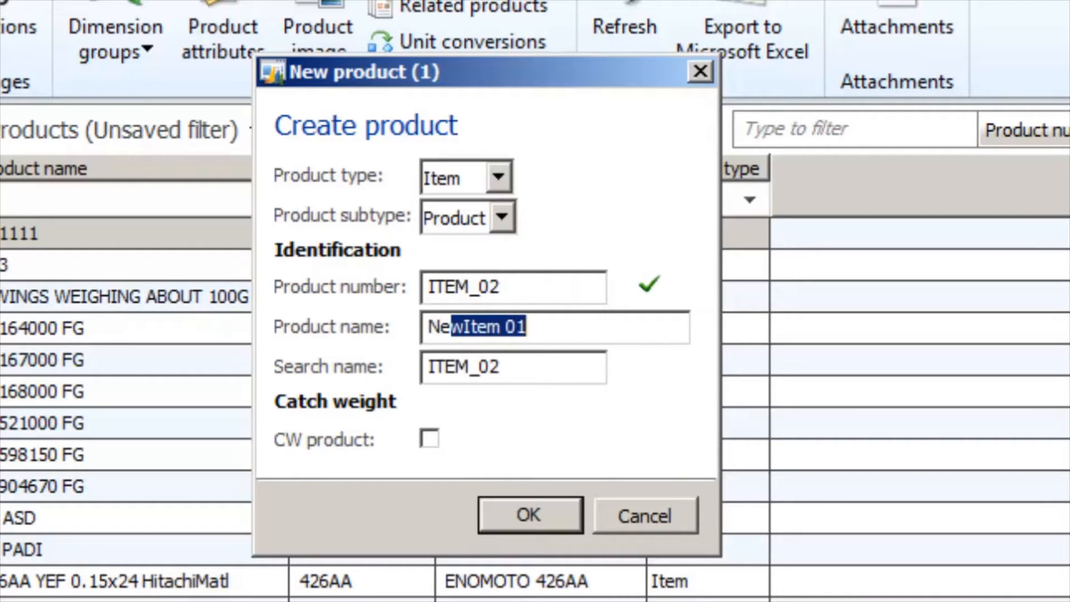
text(m 02)
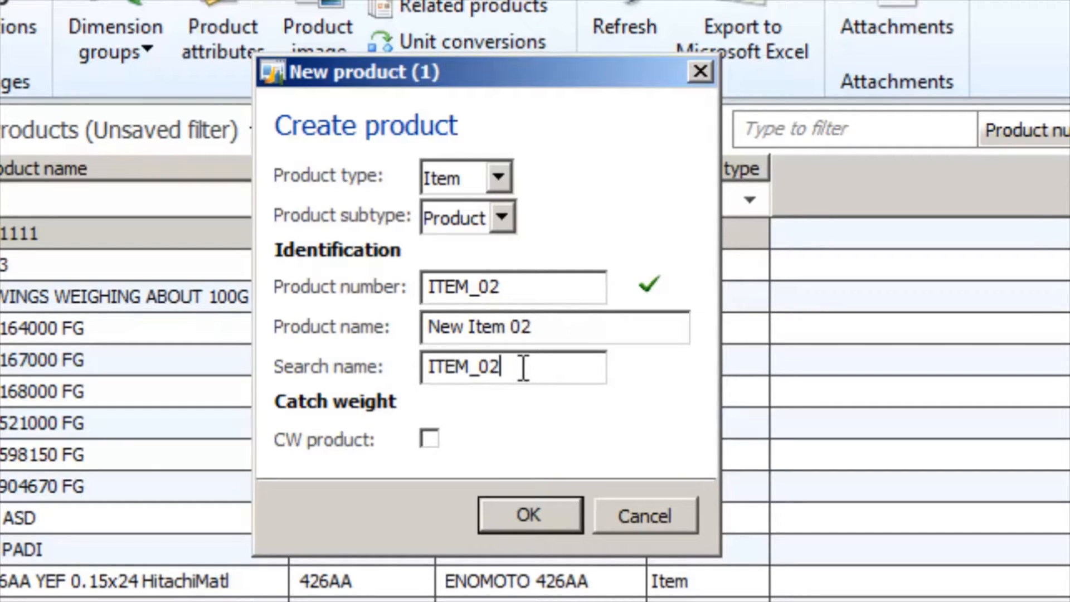
drag(522, 366, 426, 385)
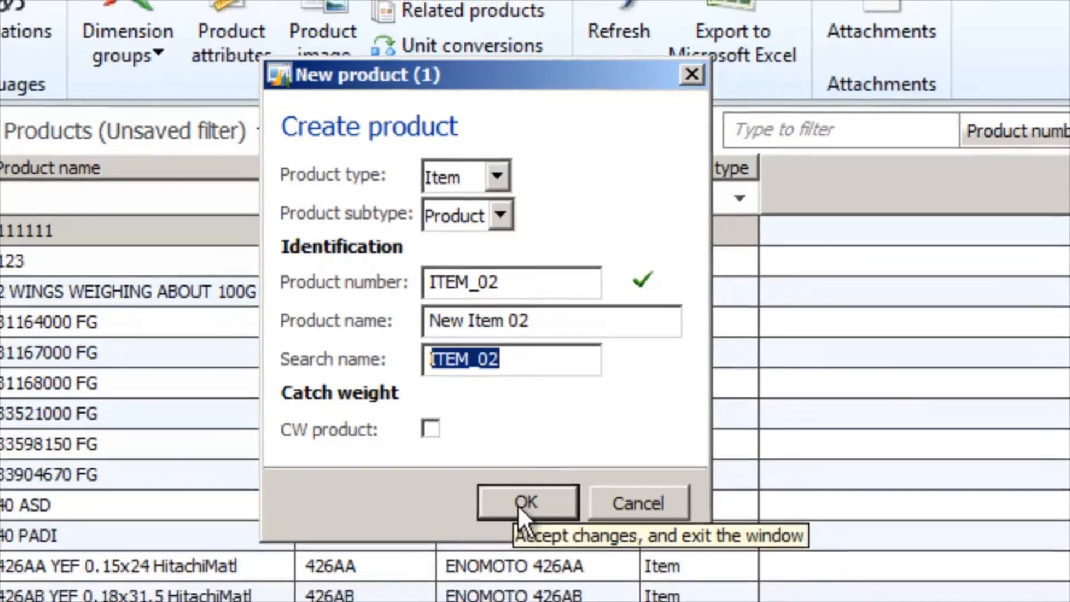
click(524, 515)
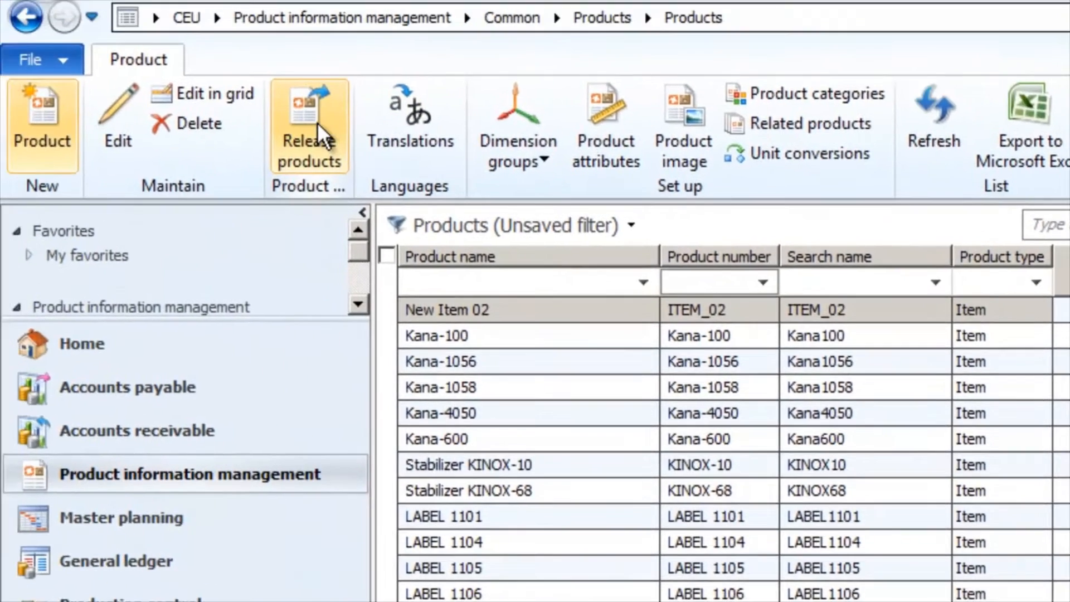
Release product ITEM_02 to the company ceu, leaving the Infolog shown upon failure.
click(317, 123)
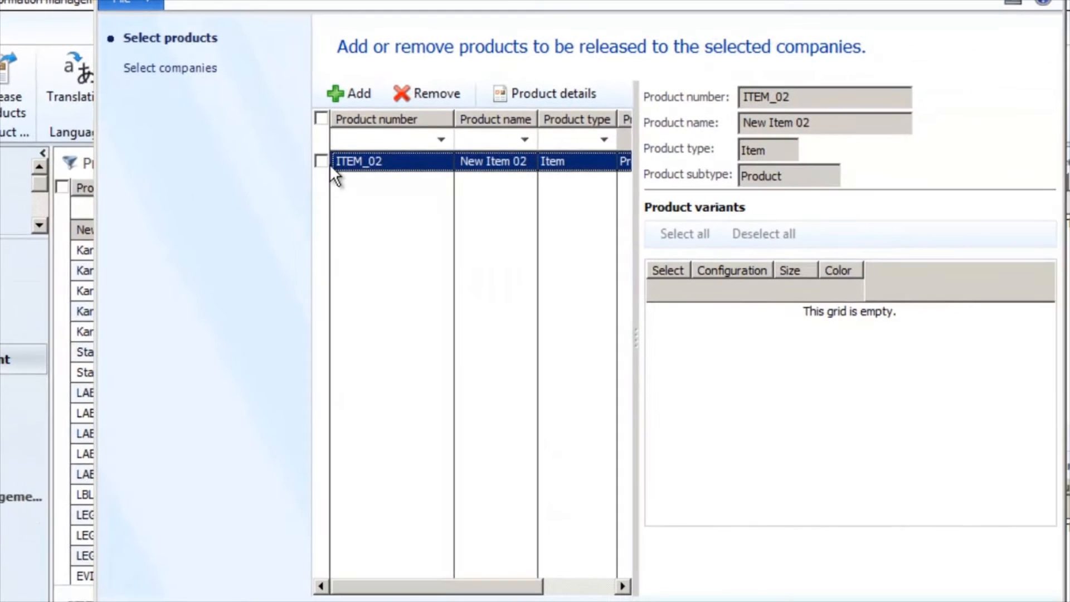
click(322, 162)
click(146, 73)
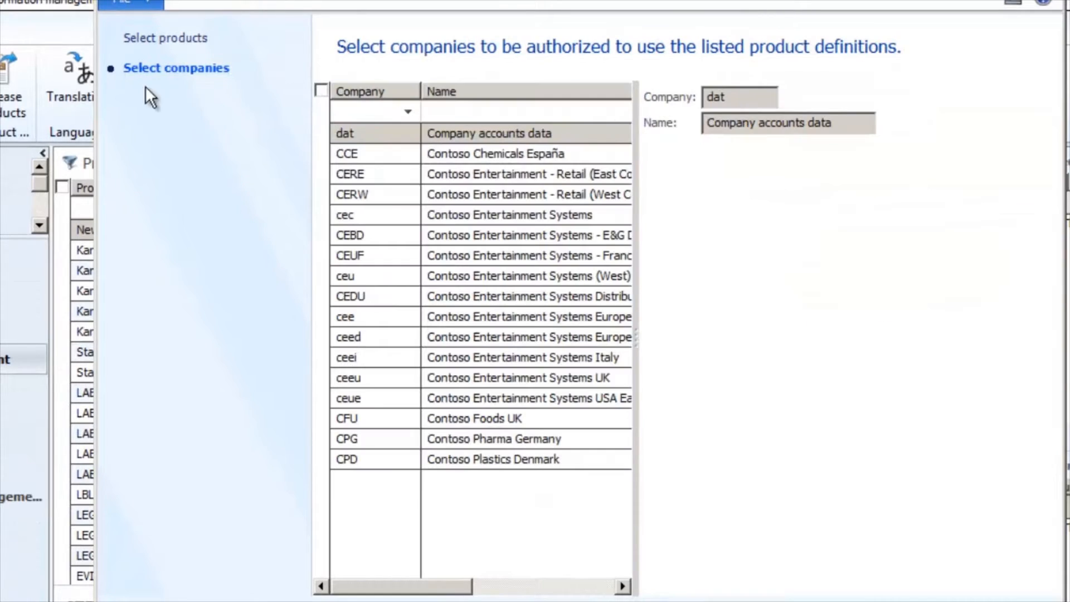
click(321, 275)
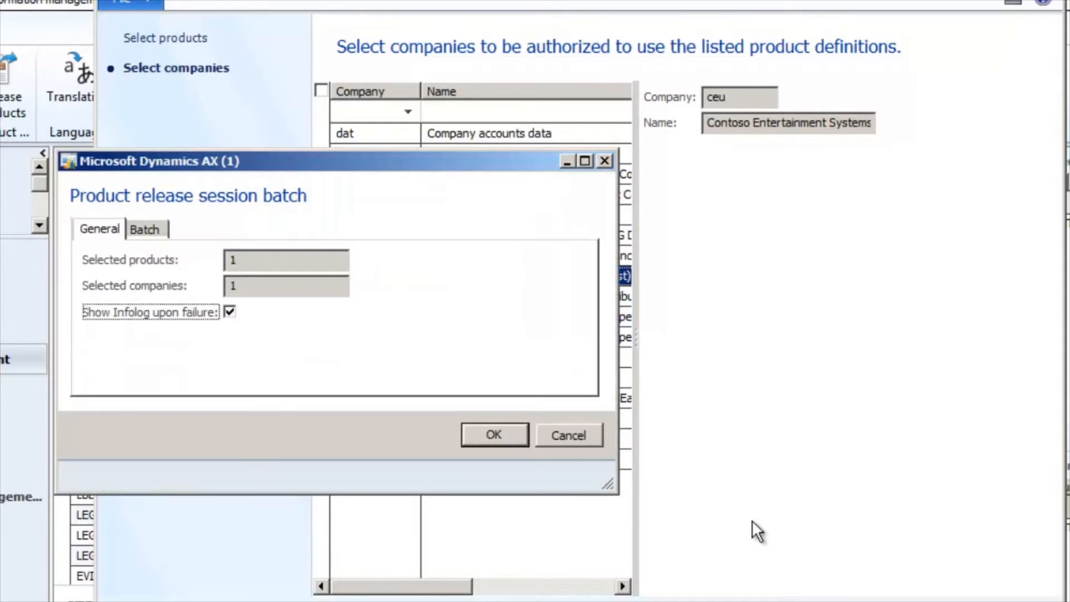
click(503, 433)
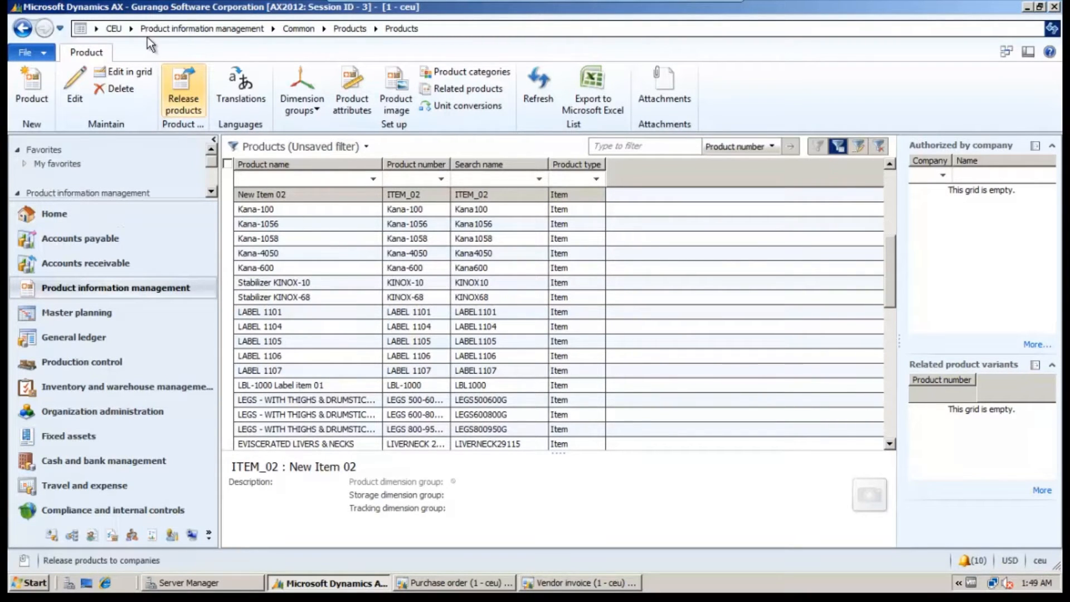
Open the released products list under Product information management and filter the item numbers by Item*.
click(167, 32)
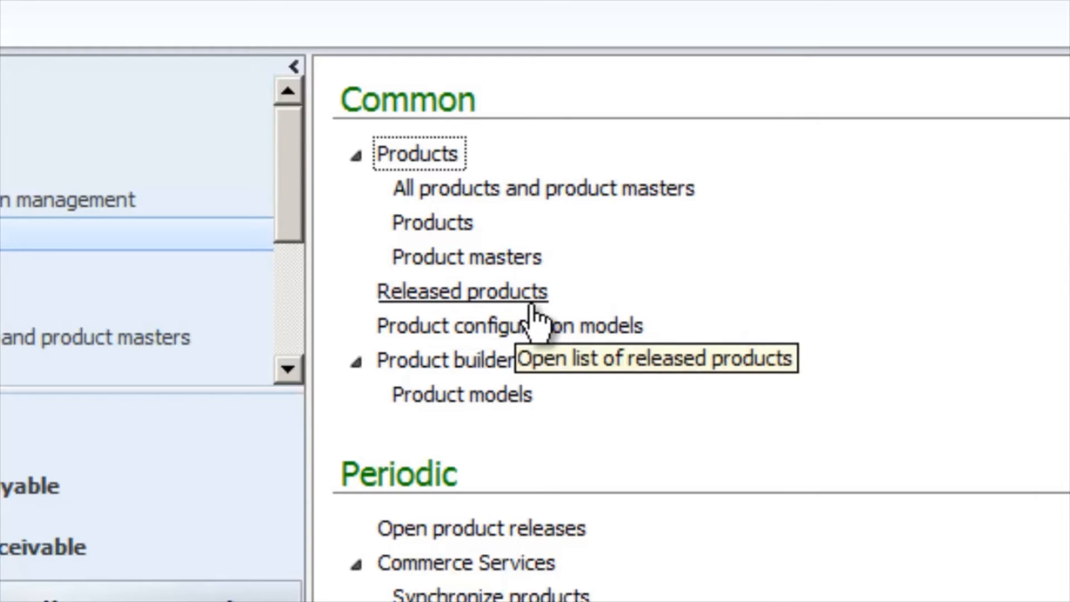
click(453, 301)
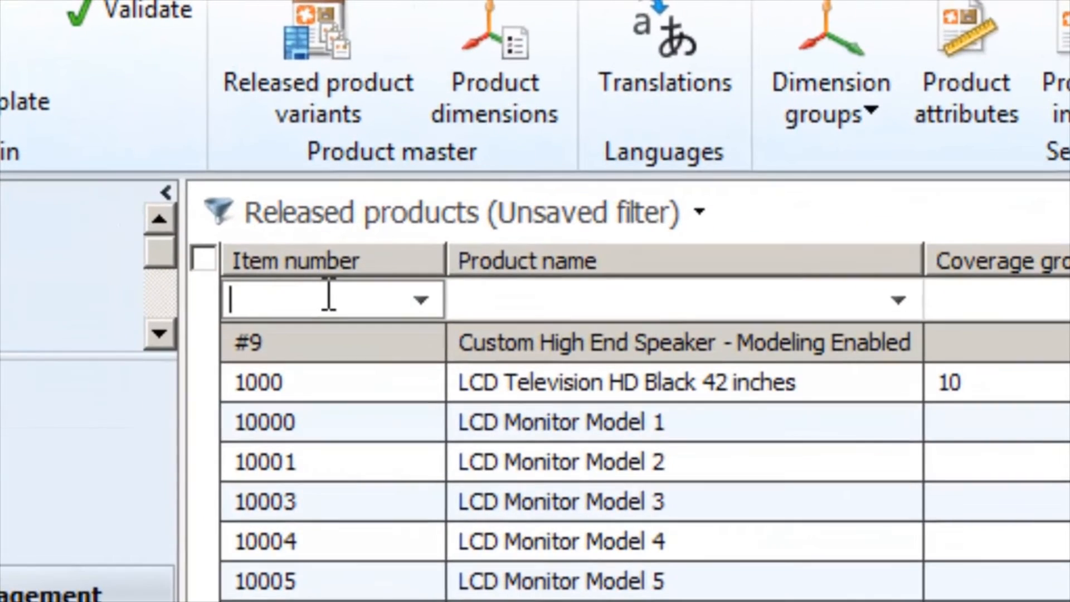
click(302, 271)
text(Item)
text(*)
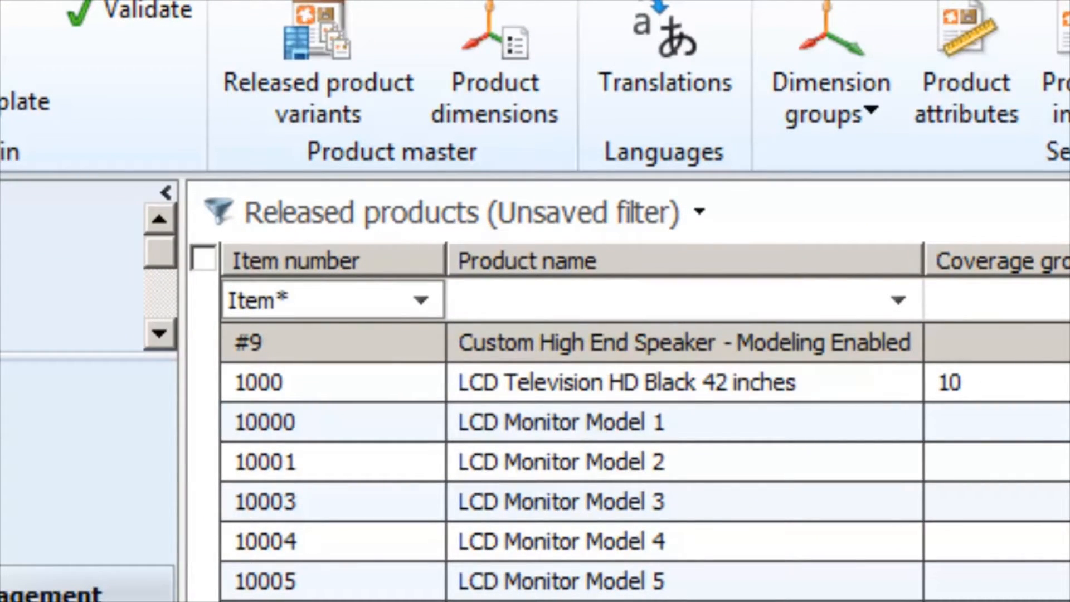
key(Return)
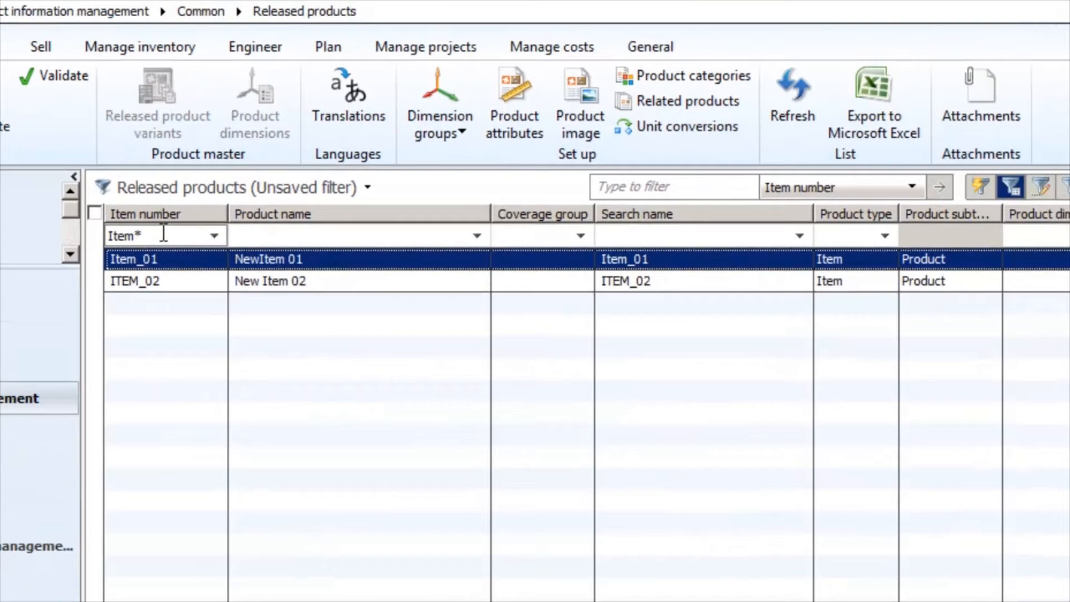
Open released product ITEM_02 for editing and set its item model group to CIR_NQA.
click(272, 361)
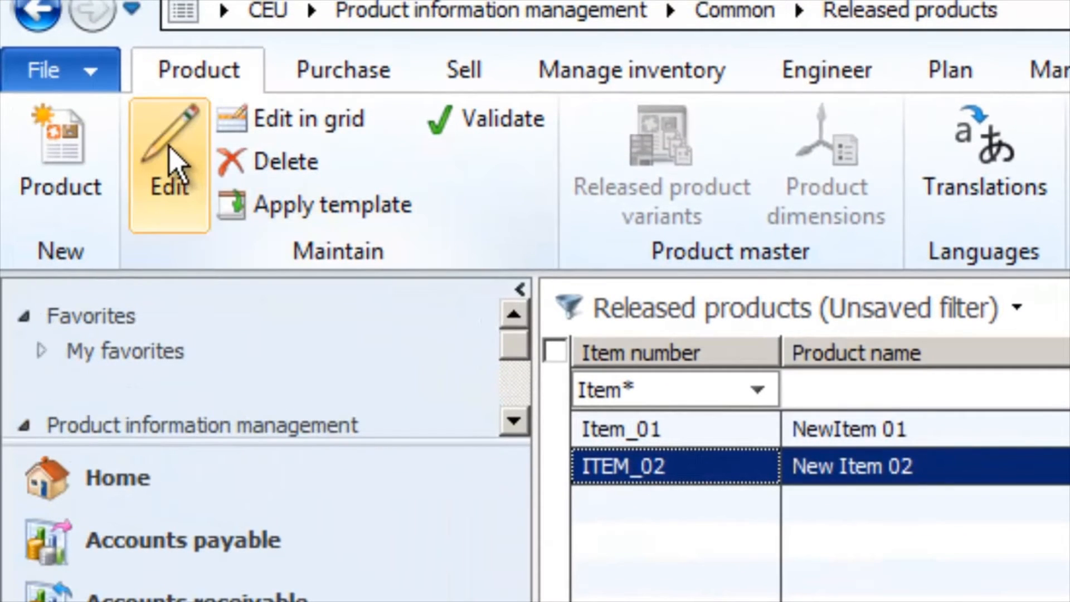
click(168, 162)
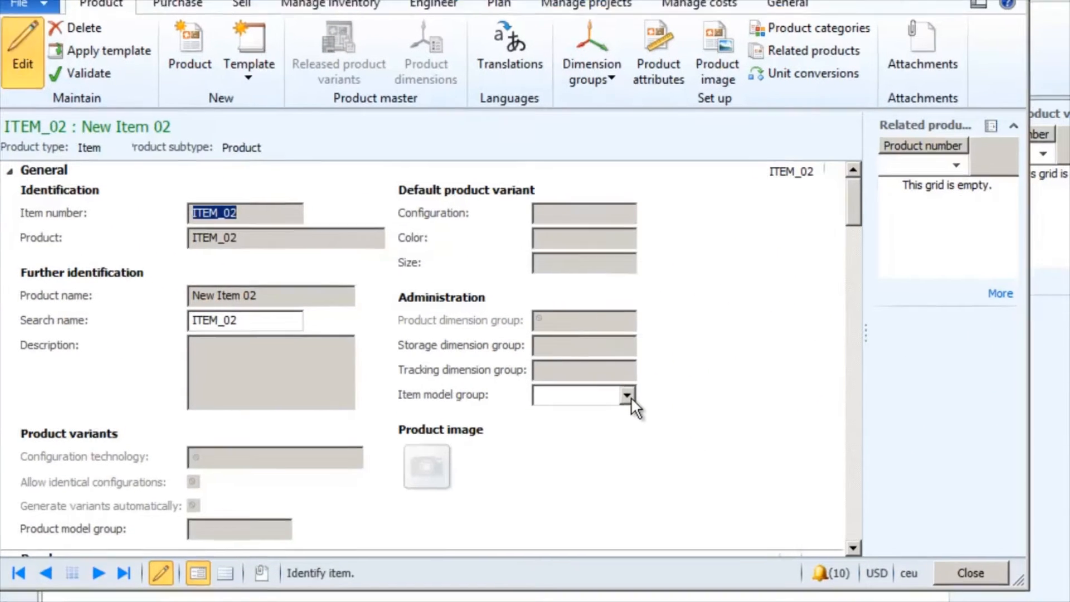
click(636, 404)
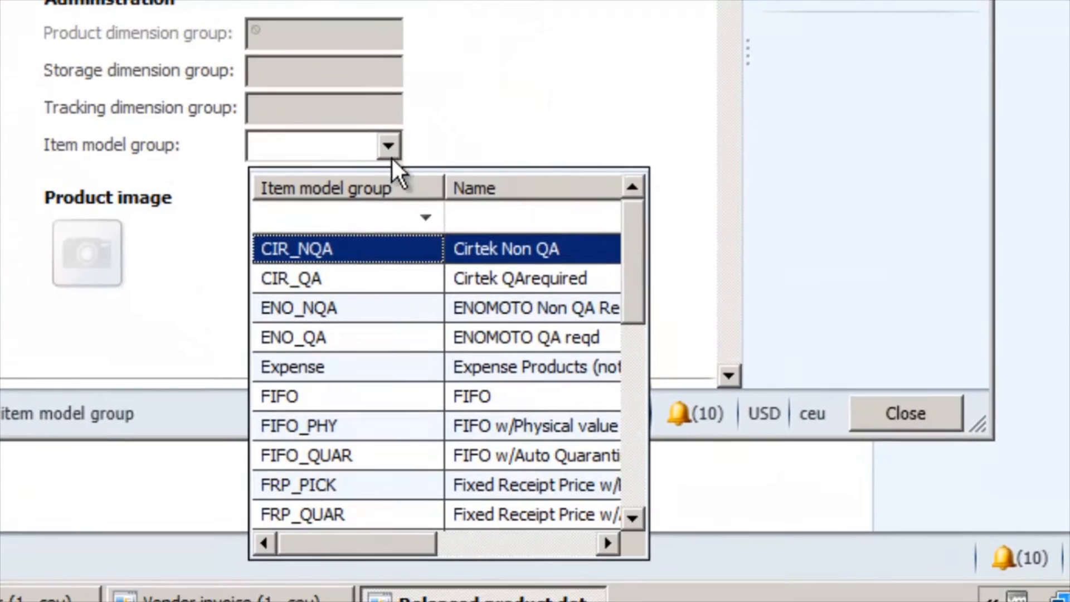
click(362, 244)
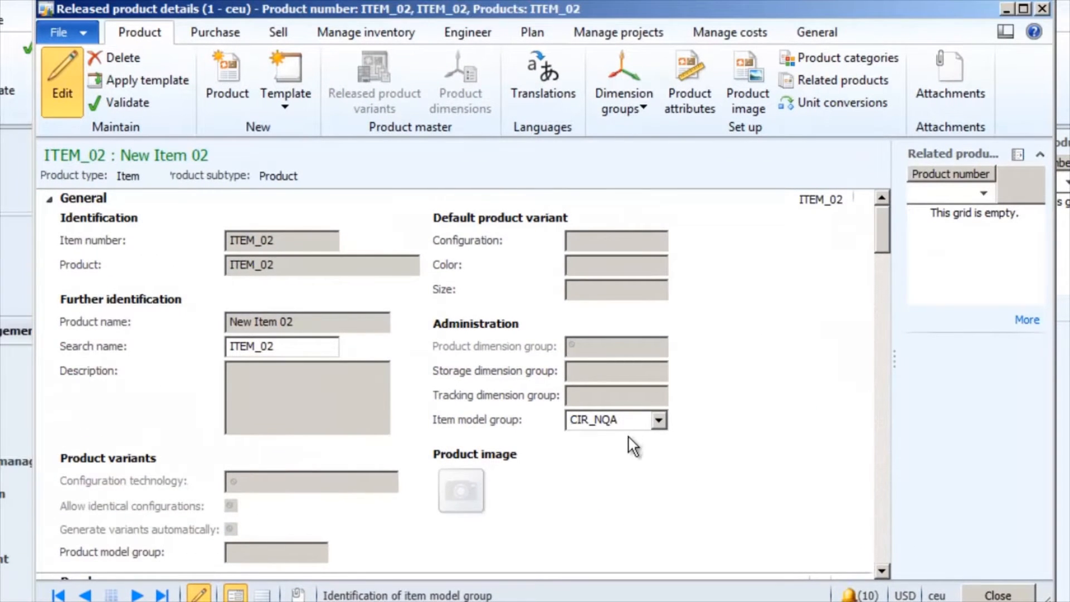
Set the posting item group of ITEM_02 to Car Audio in the Manage costs section.
scroll(633, 445, down, 10)
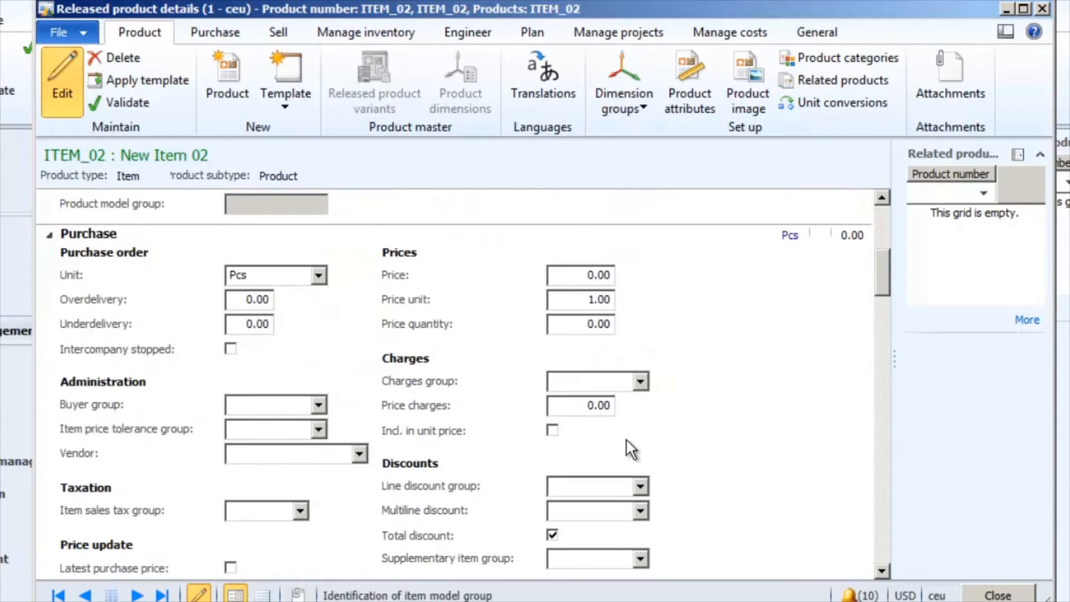
scroll(626, 438, down, 15)
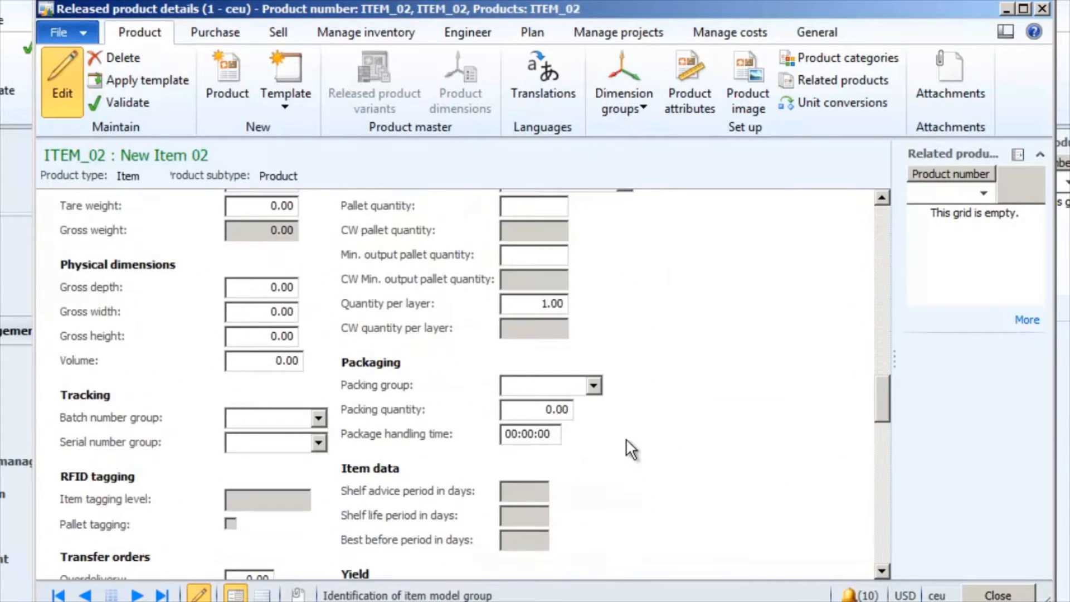
scroll(627, 438, down, 15)
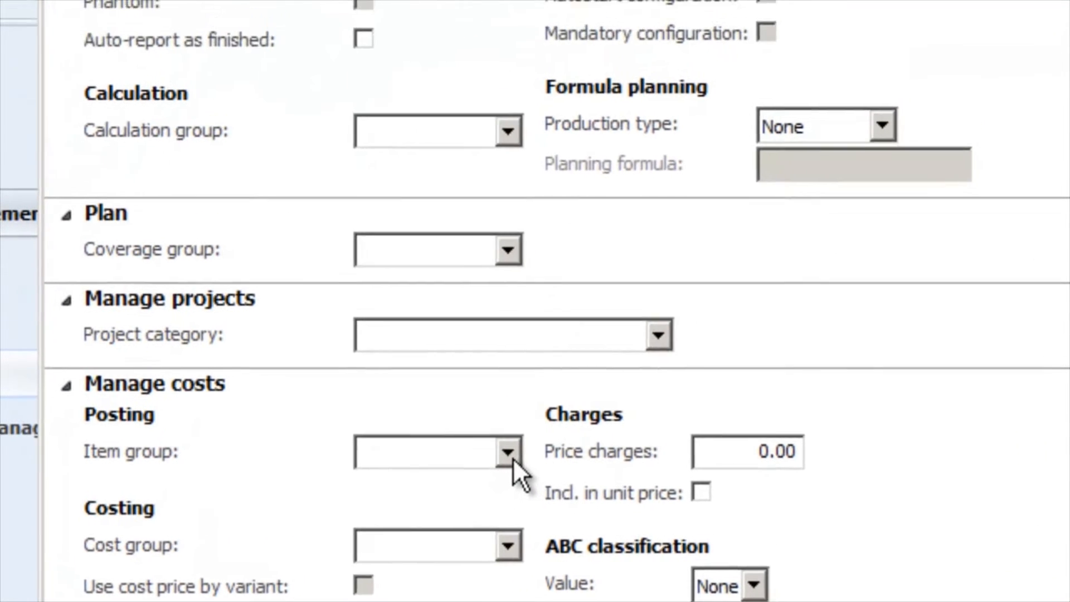
click(507, 454)
click(435, 99)
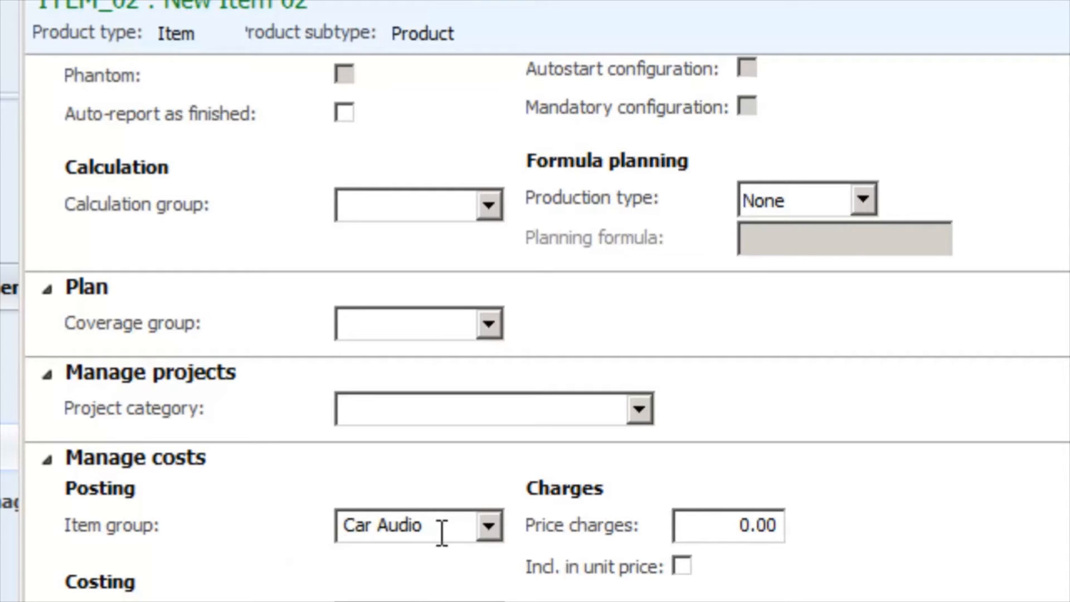
Review the details of ITEM_02, examining the purchase and sales order units and the unit conversions option.
scroll(490, 517, down, 20)
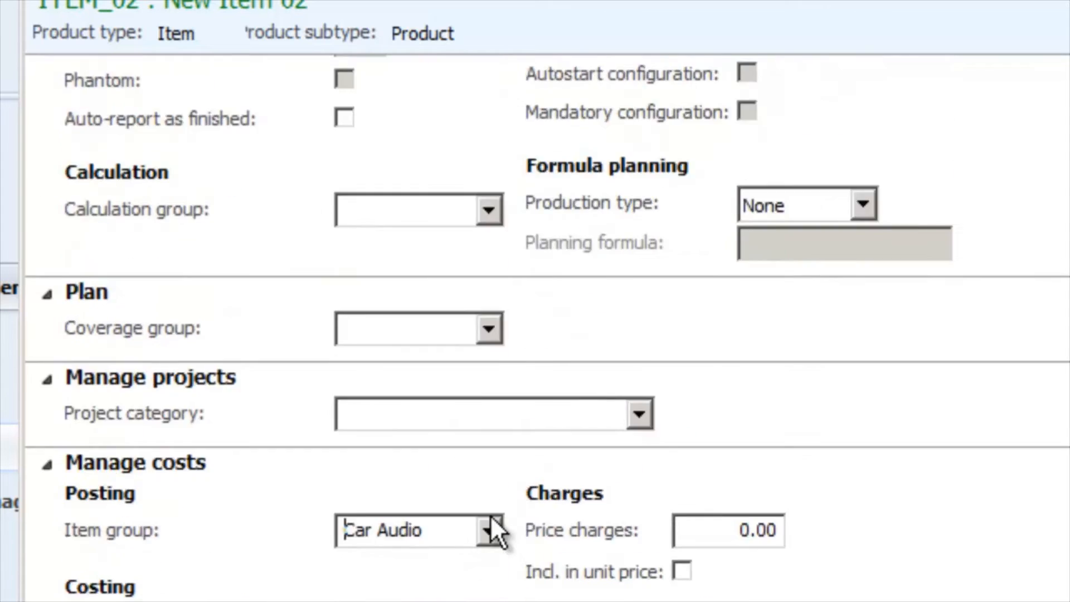
scroll(489, 515, up, 20)
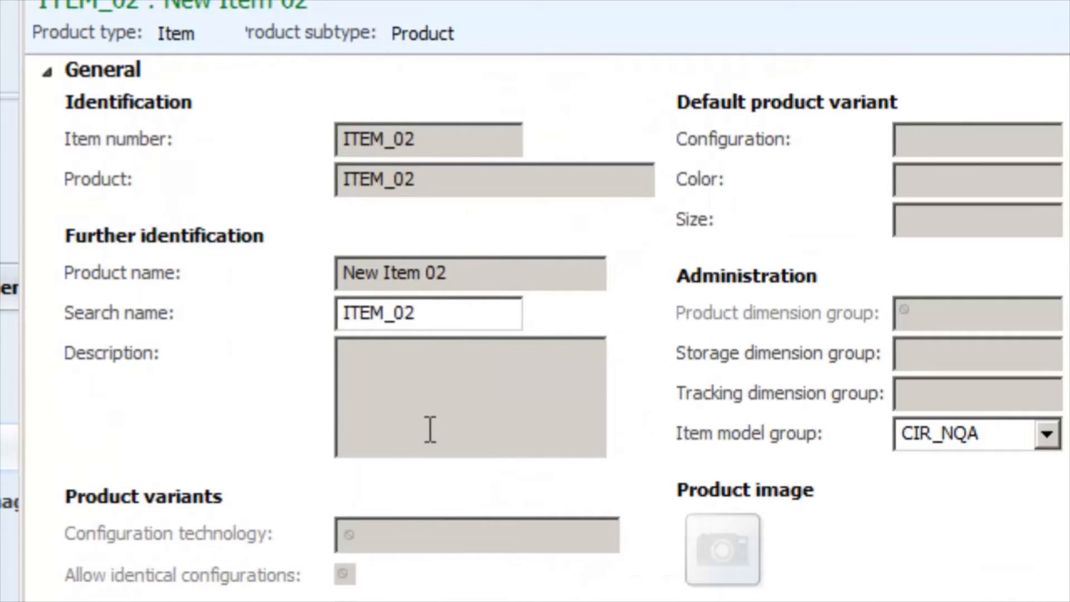
scroll(423, 429, down, 5)
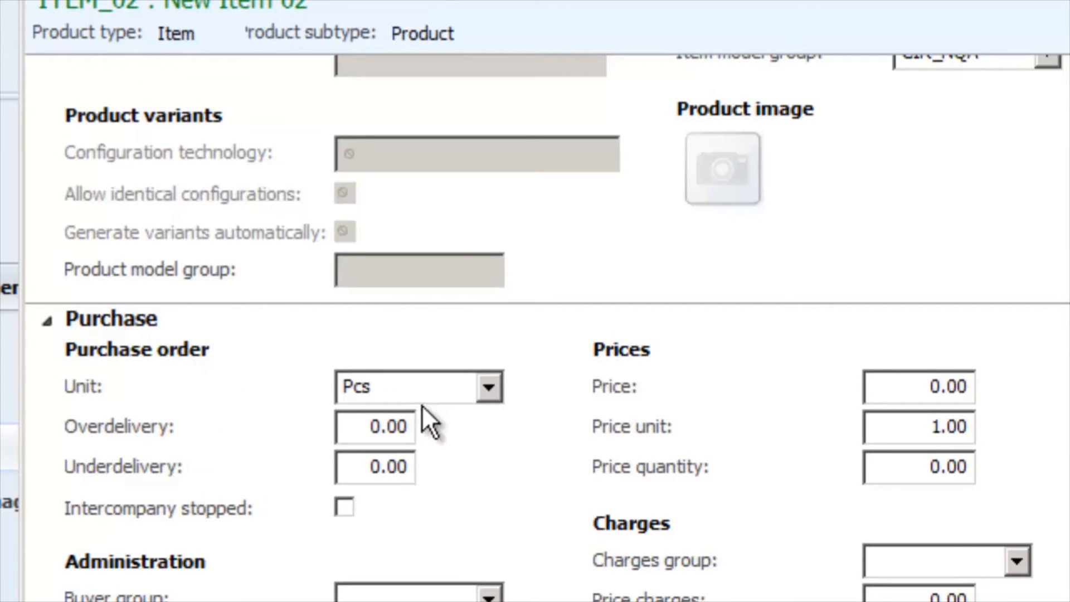
mouse_move(420, 388)
scroll(420, 391, down, 10)
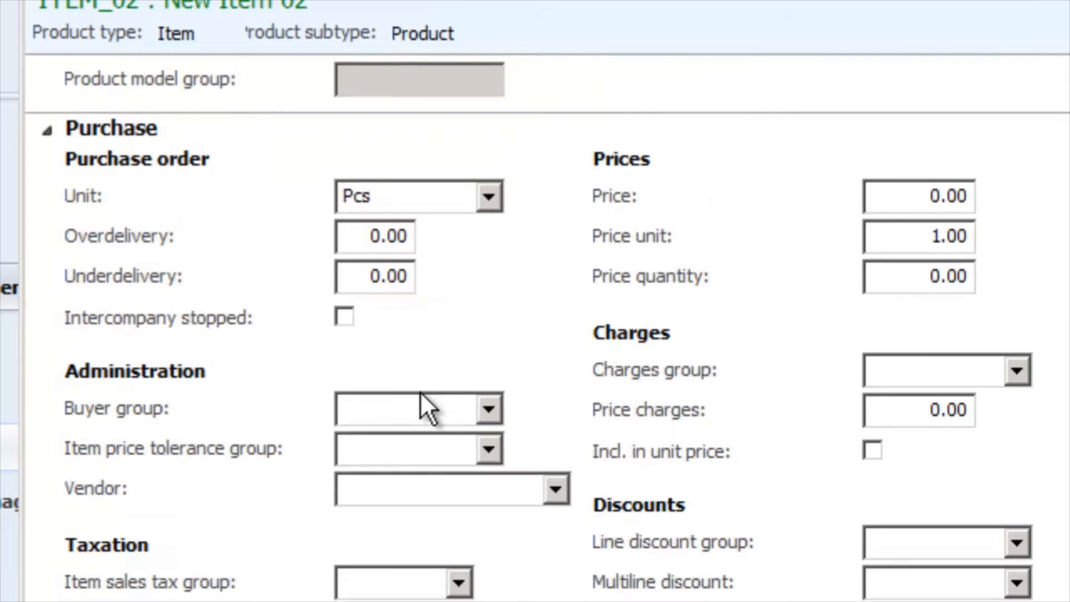
scroll(420, 391, down, 3)
scroll(420, 391, up, 6)
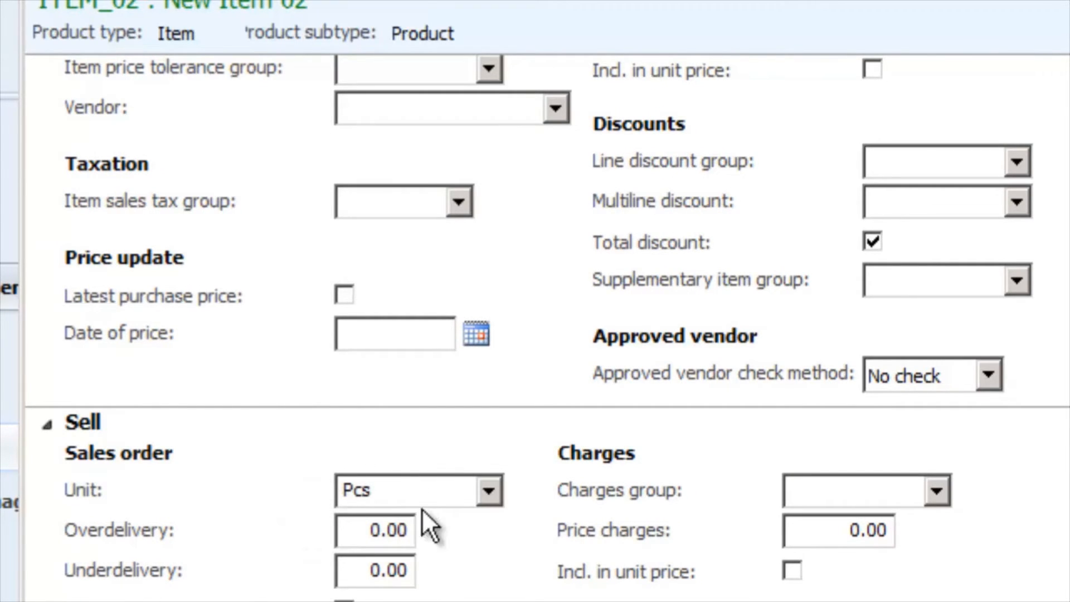
mouse_move(415, 500)
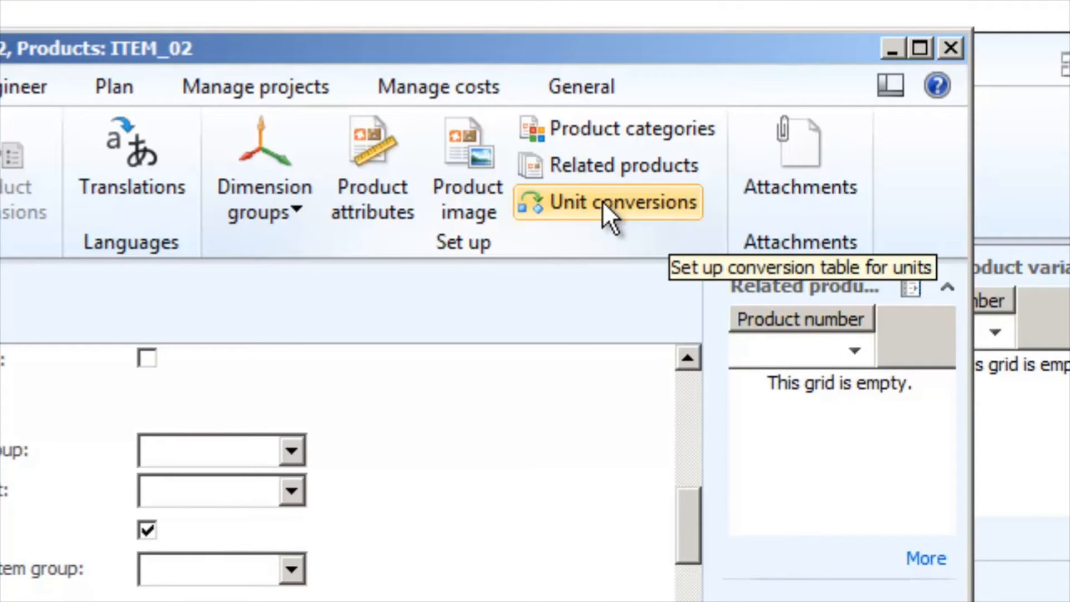
click(602, 206)
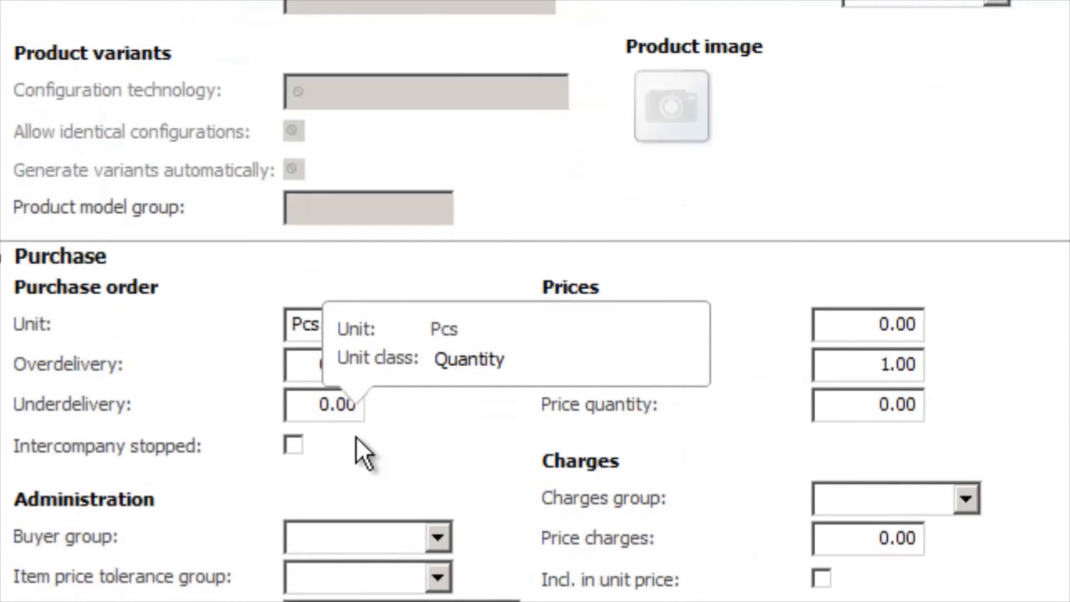
scroll(356, 436, down, 4)
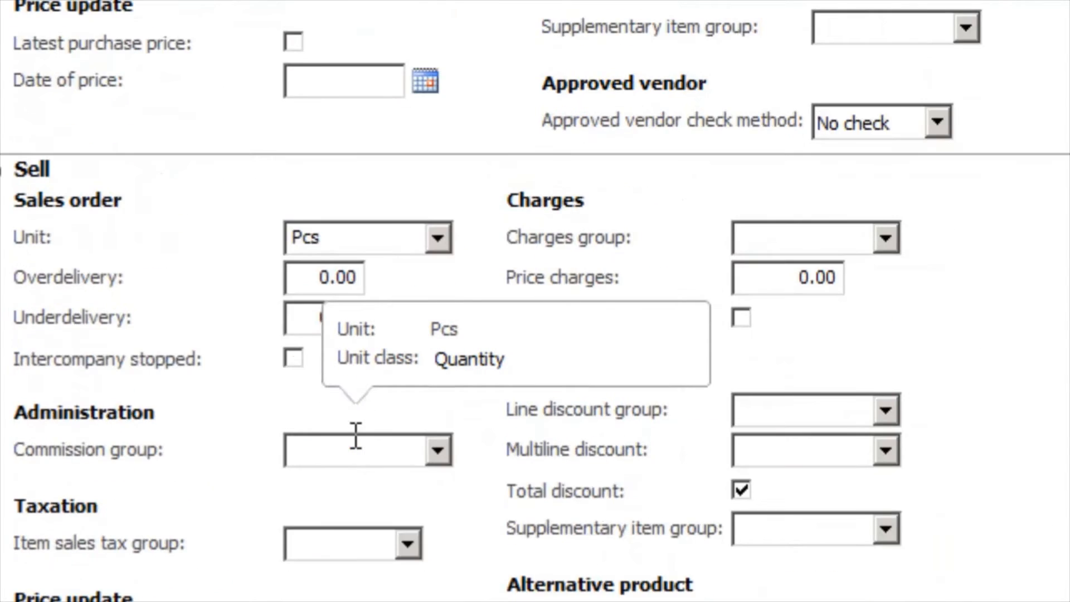
scroll(355, 436, up, 3)
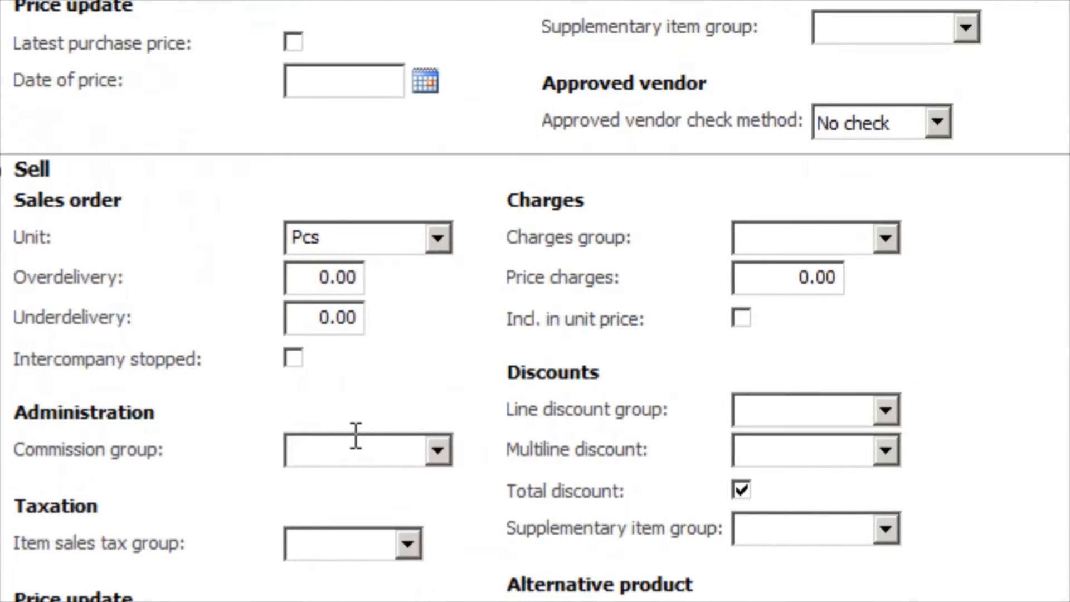
scroll(355, 436, up, 3)
scroll(394, 372, up, 6)
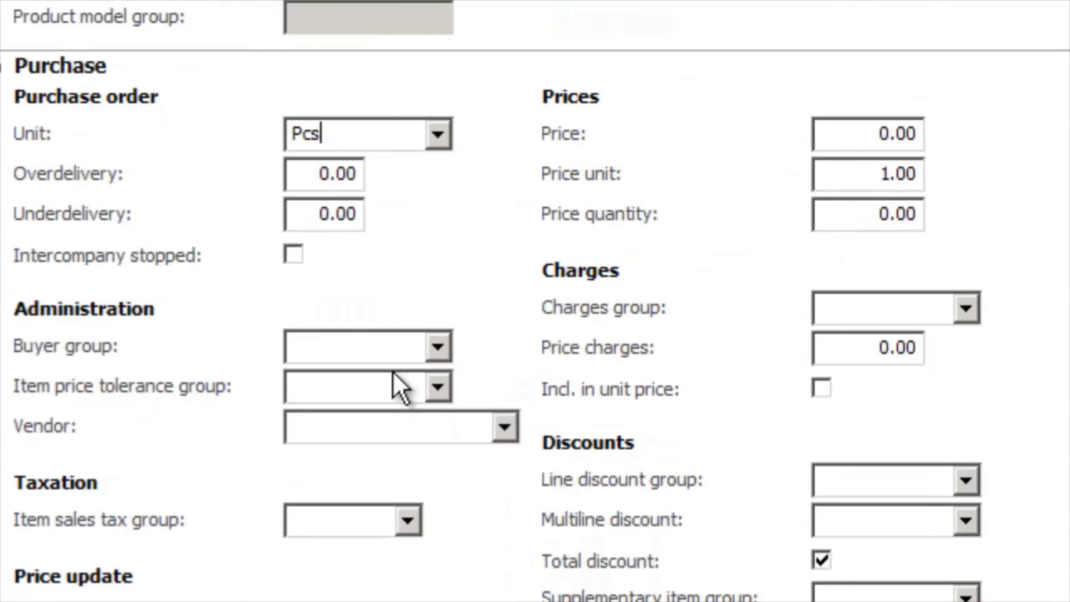
Assign dimension groups to ITEM_02, choosing Con-Dim as both the storage and the tracking dimension group.
scroll(392, 370, up, 5)
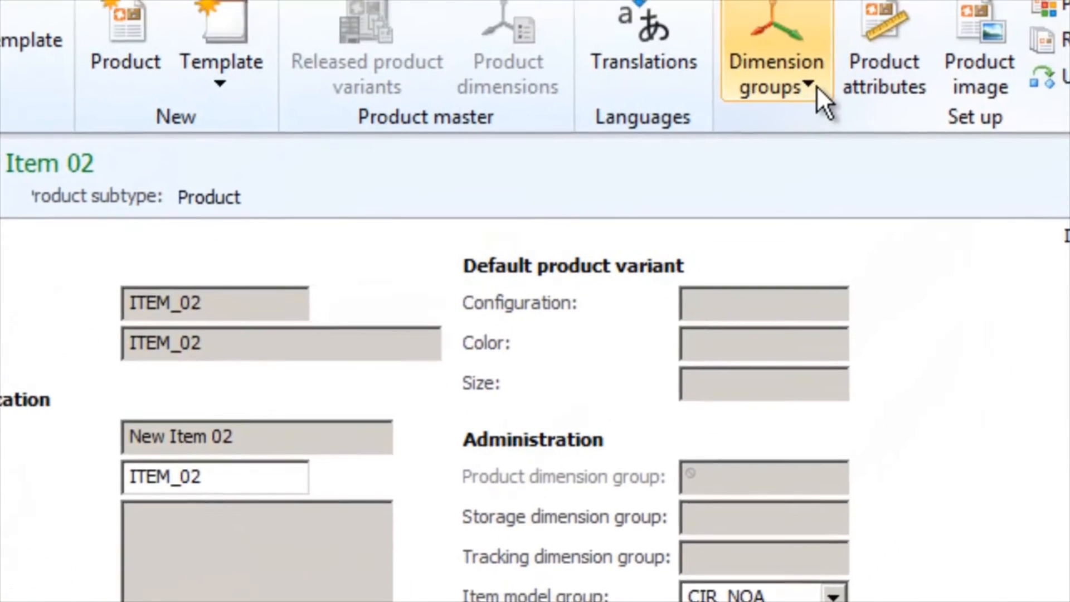
click(810, 84)
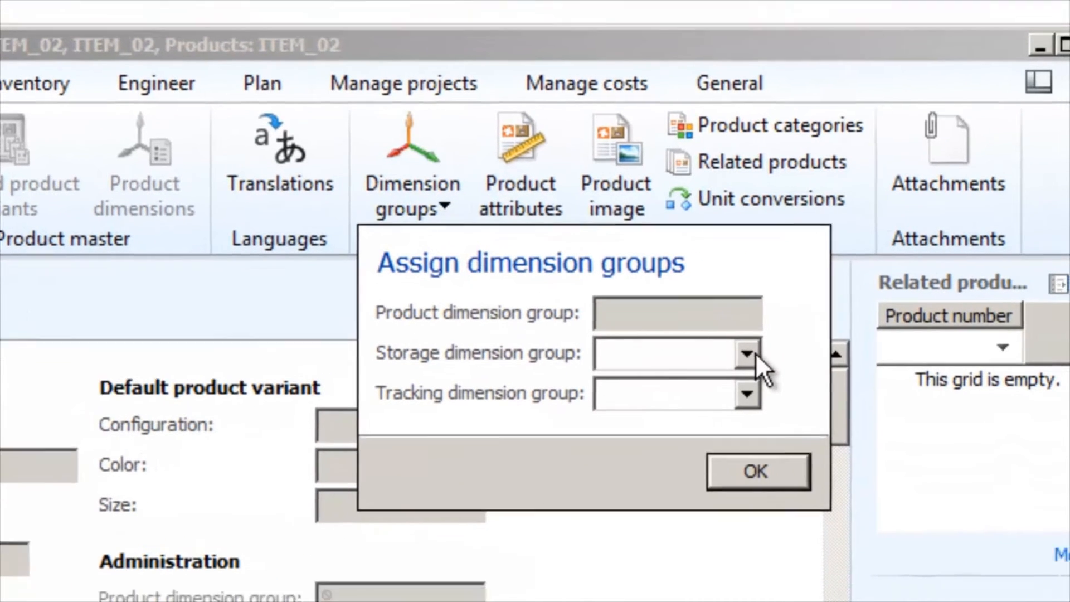
click(754, 369)
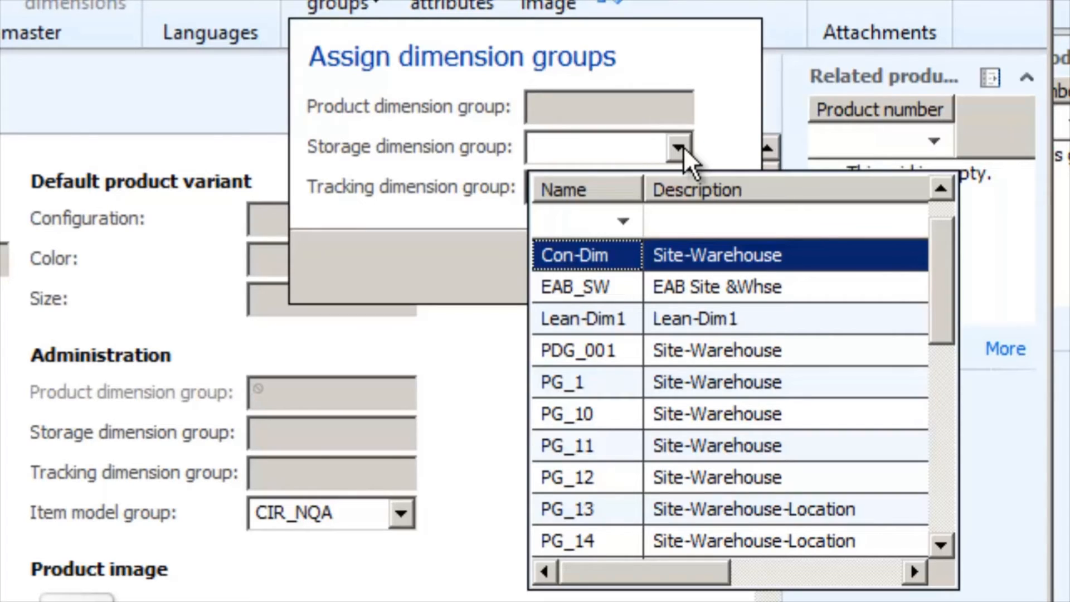
click(610, 256)
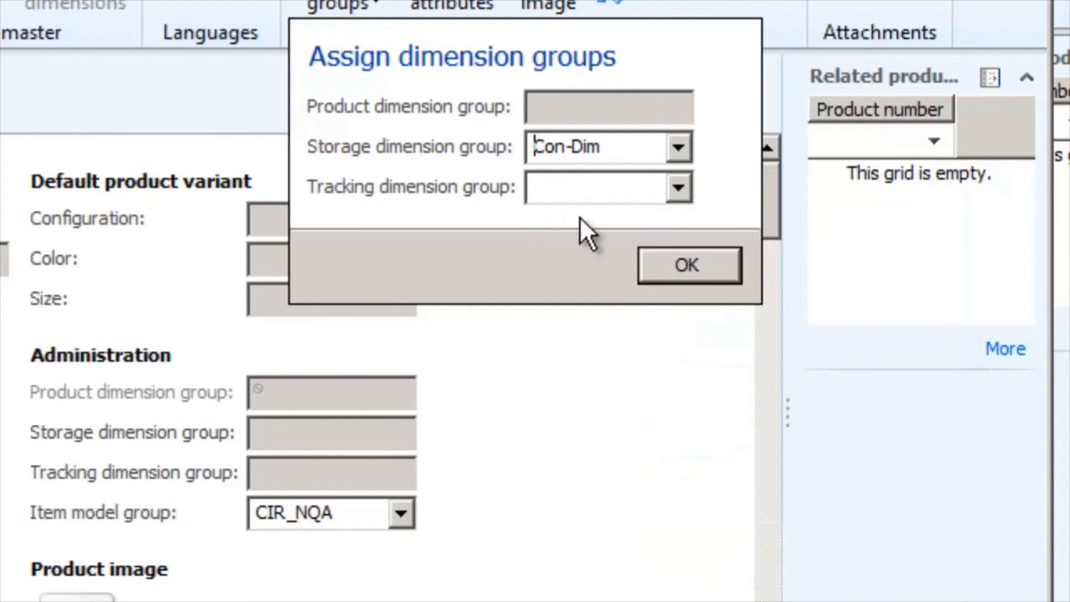
click(585, 186)
click(677, 189)
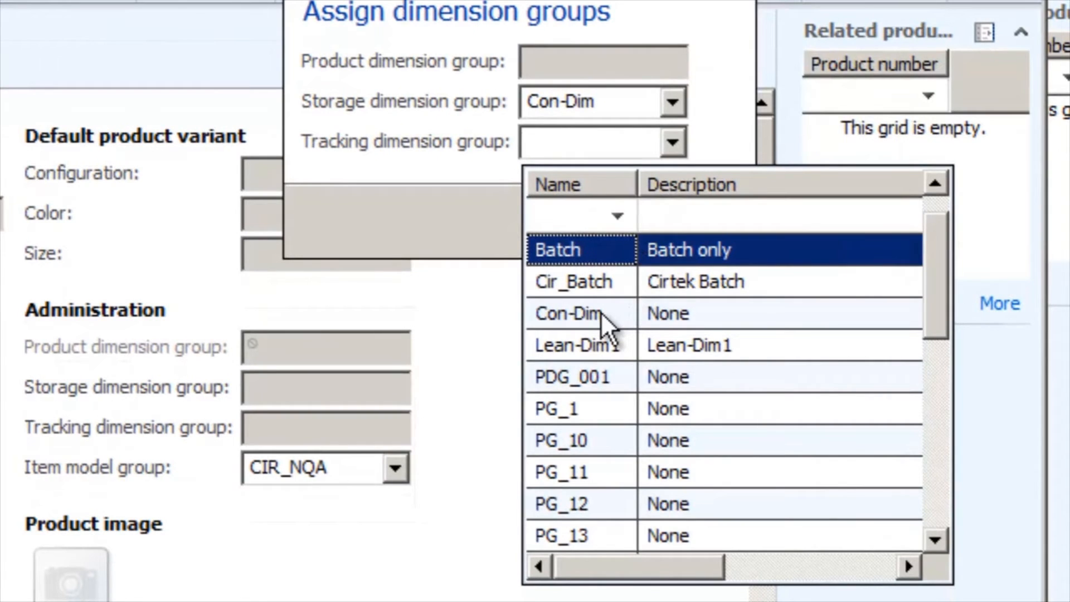
click(600, 312)
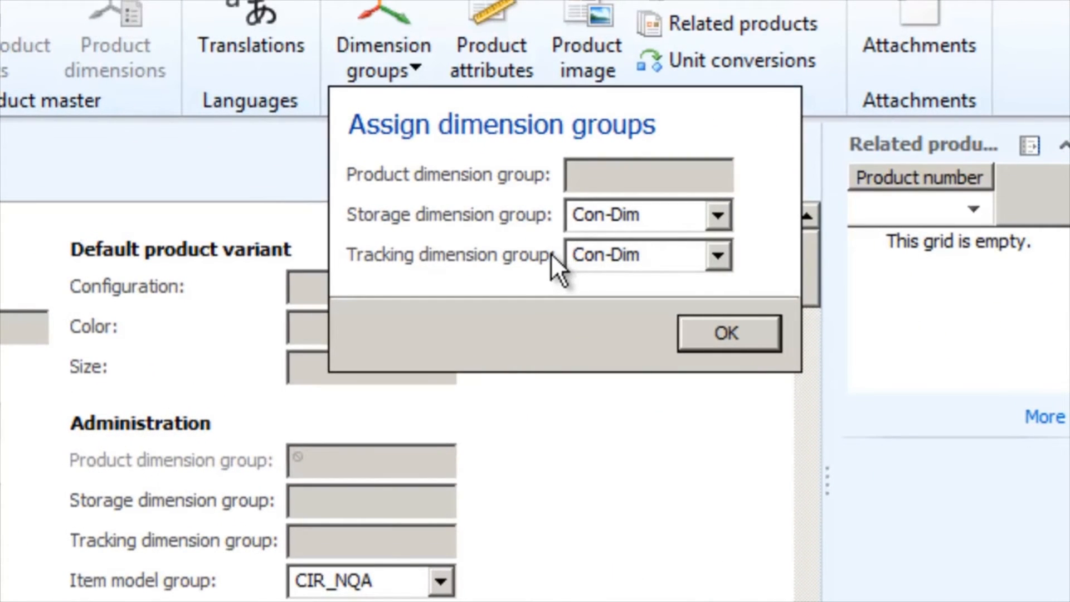
click(724, 330)
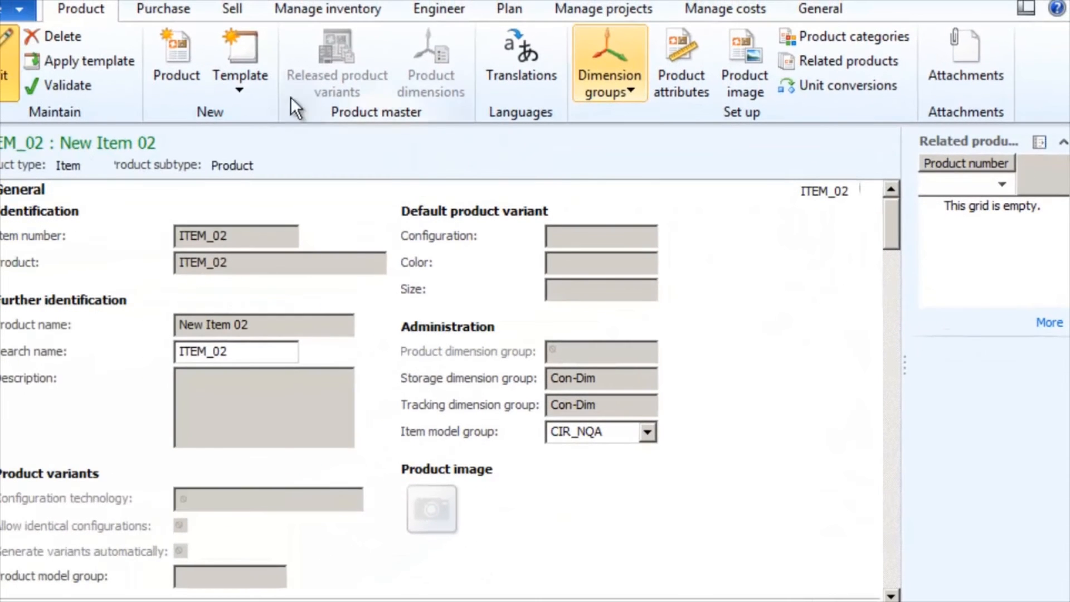
Validate released product ITEM_02, read the validation message, and close the product details.
click(64, 88)
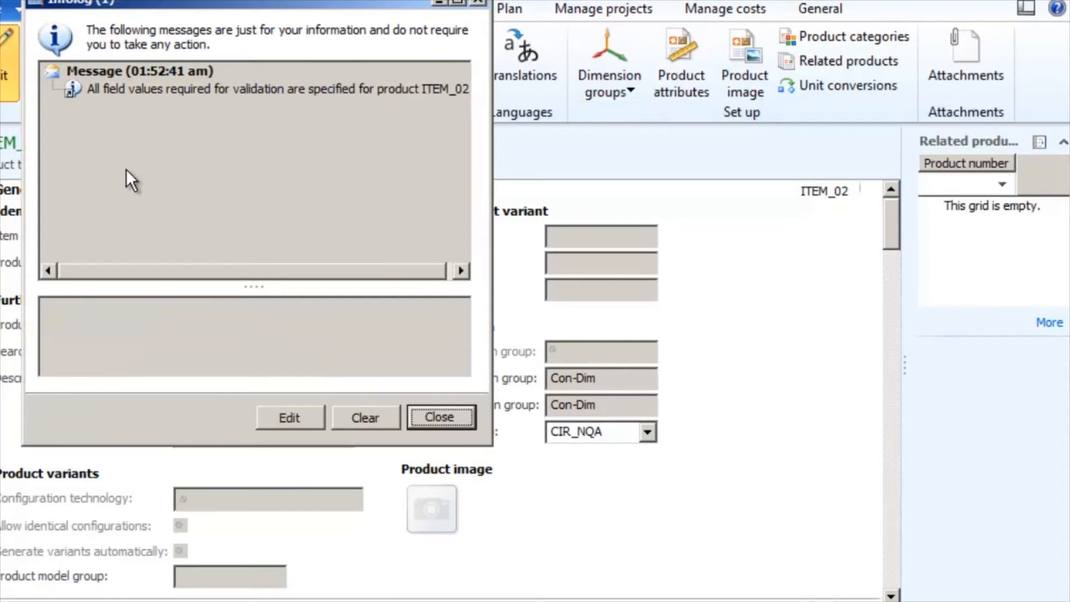
click(176, 89)
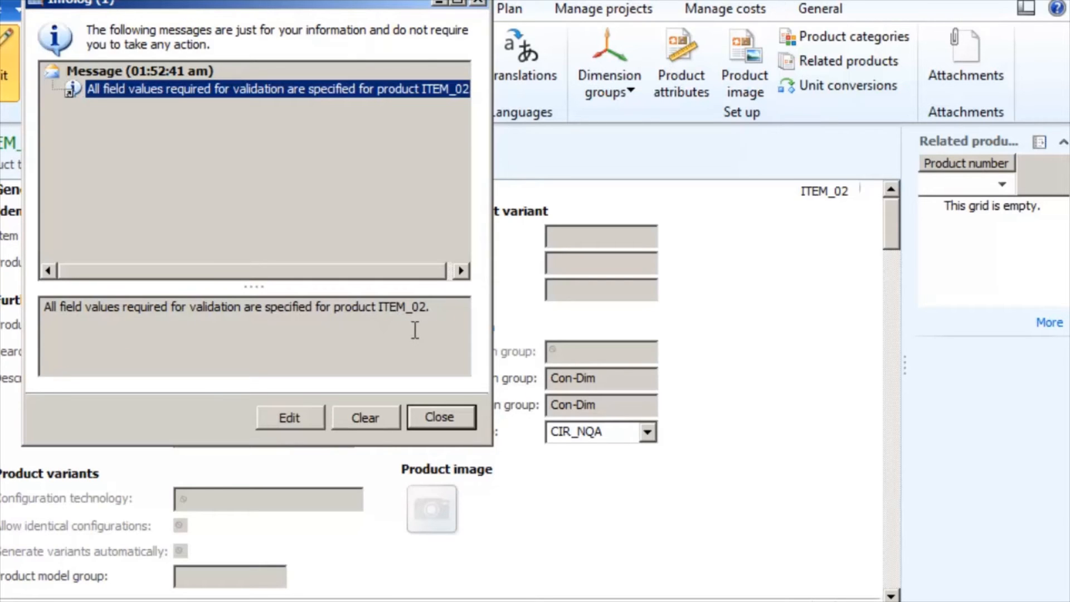
click(438, 417)
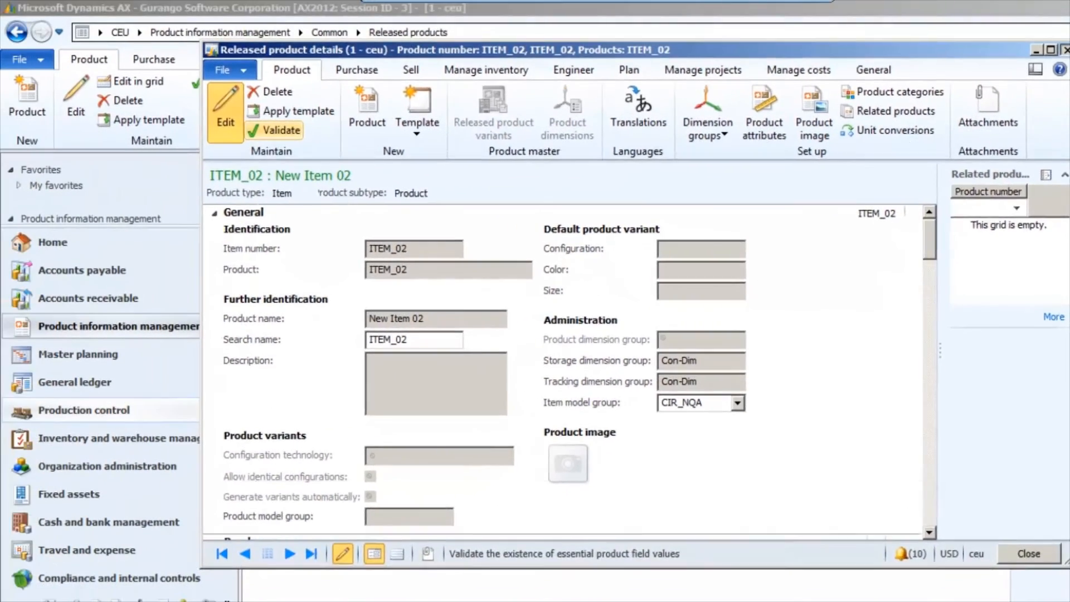
click(1065, 25)
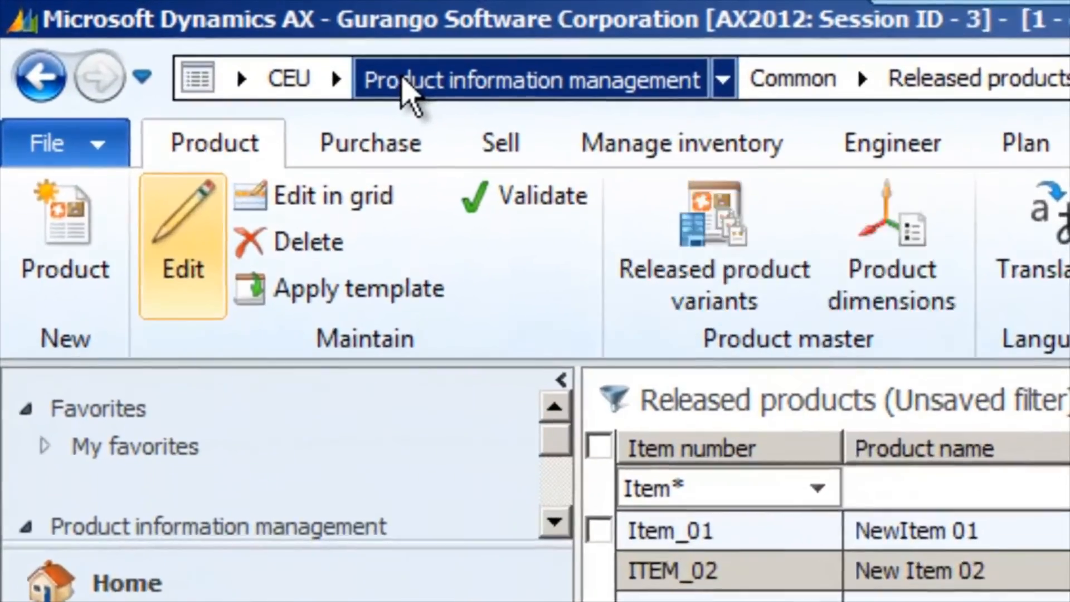
Go to Accounts payable in company CEU and open the list of all purchase orders.
click(256, 50)
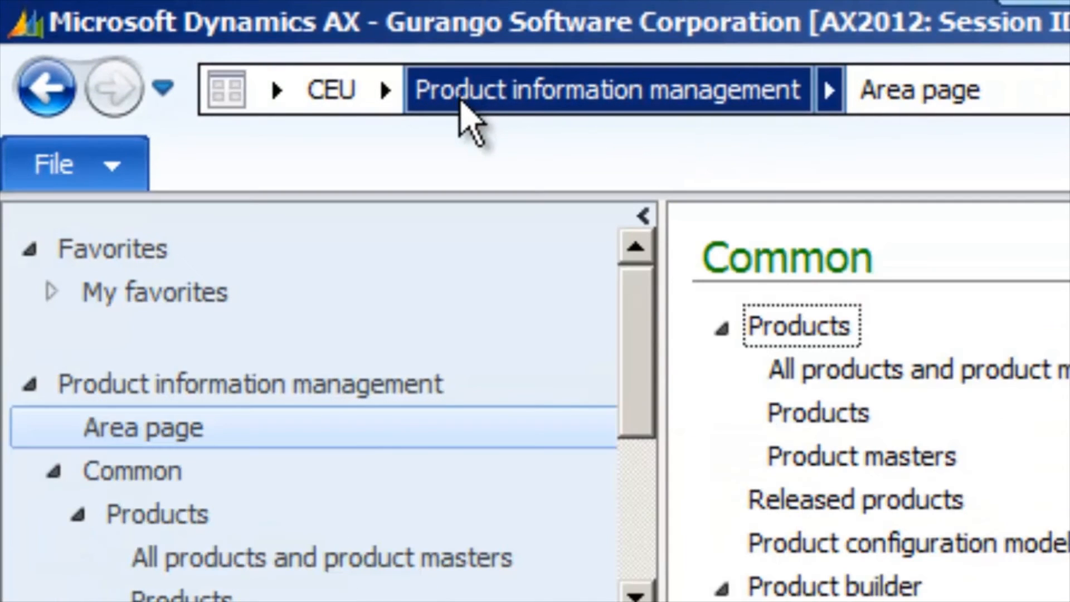
click(383, 92)
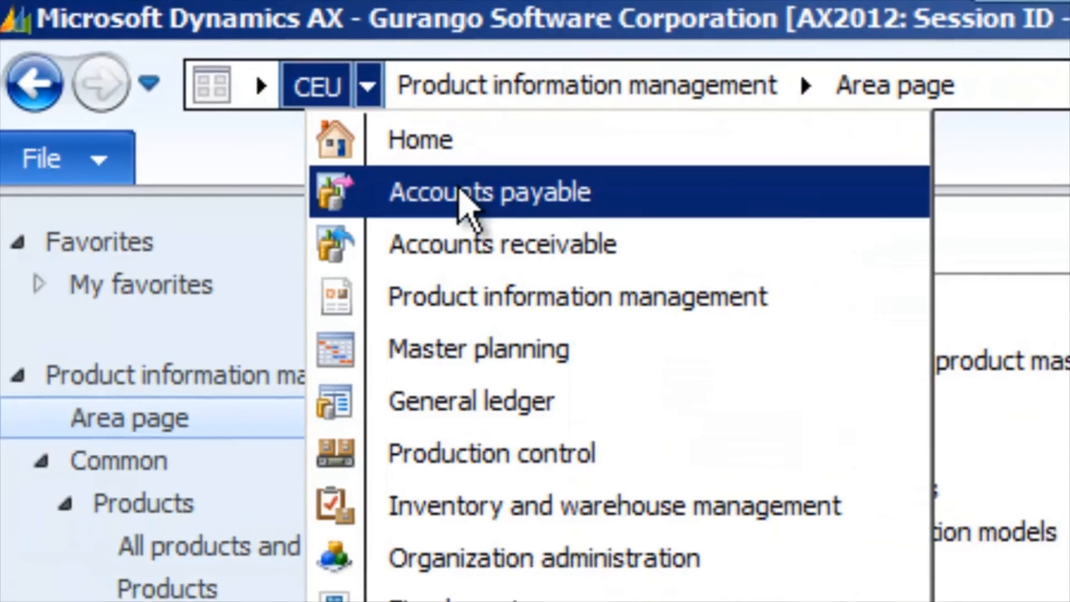
click(477, 198)
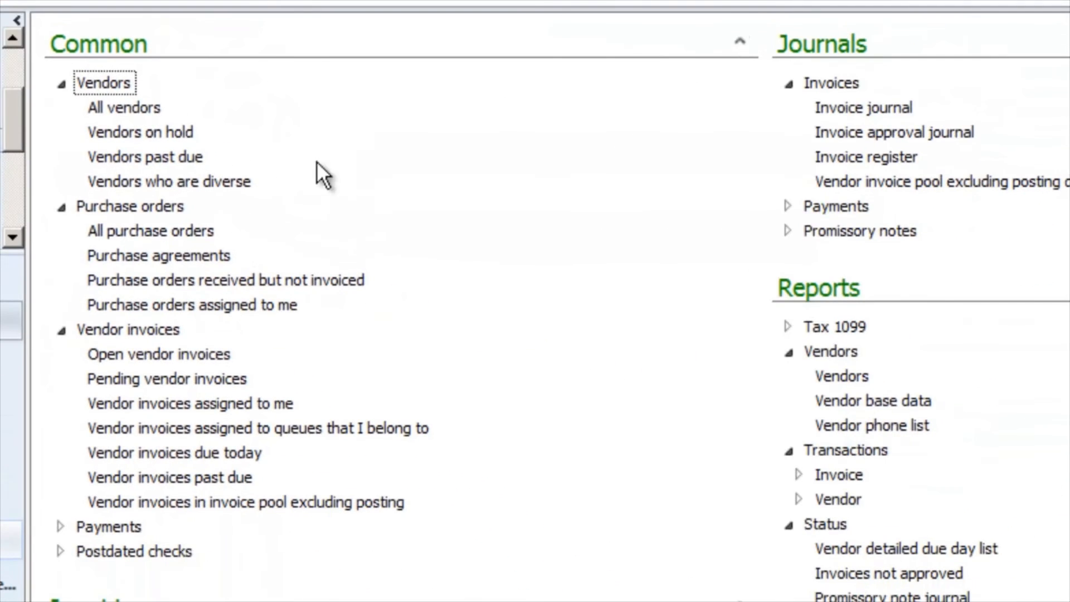
click(137, 232)
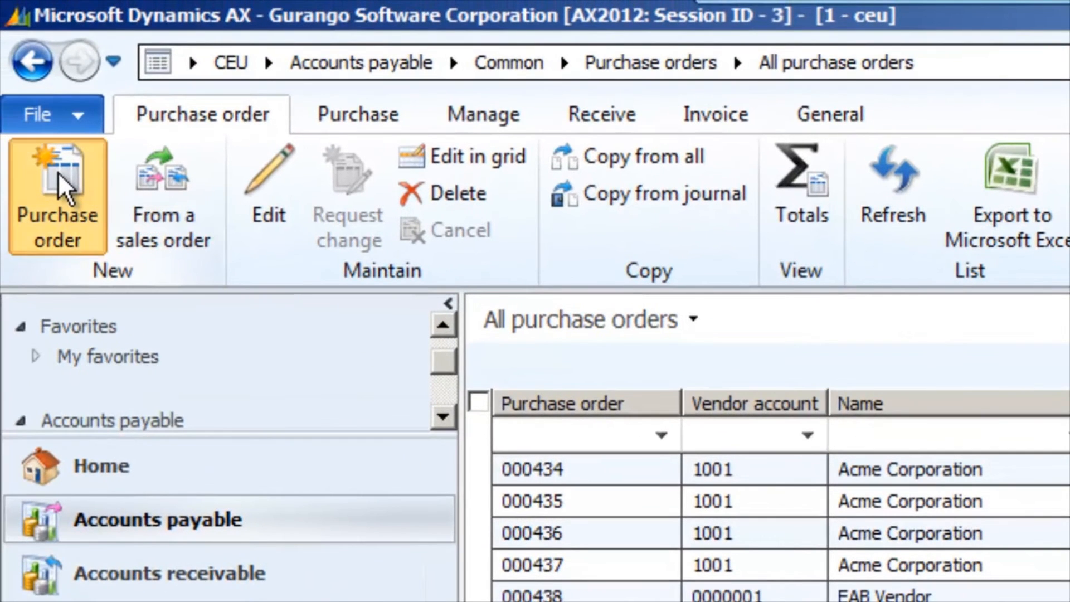
Start a new purchase order for EAB Vendor and accept the transfer of the vendor information.
click(58, 171)
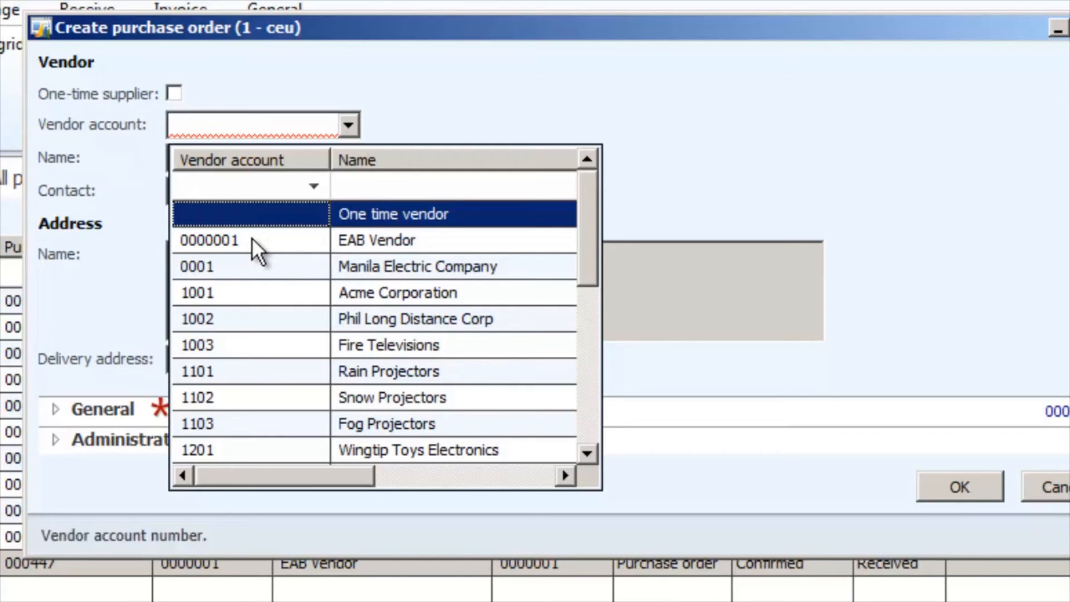
click(252, 238)
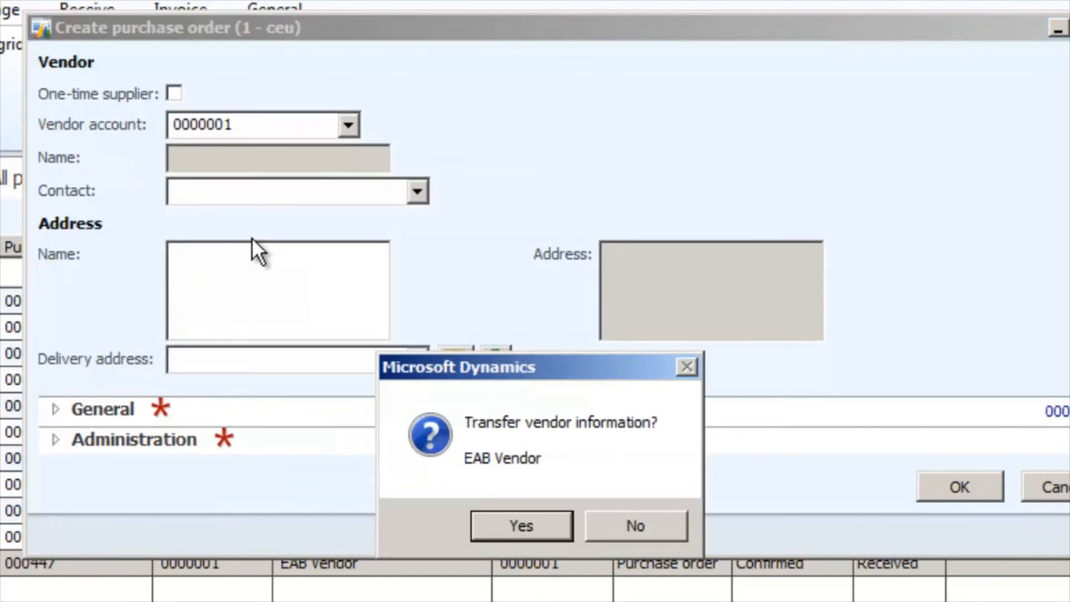
click(527, 523)
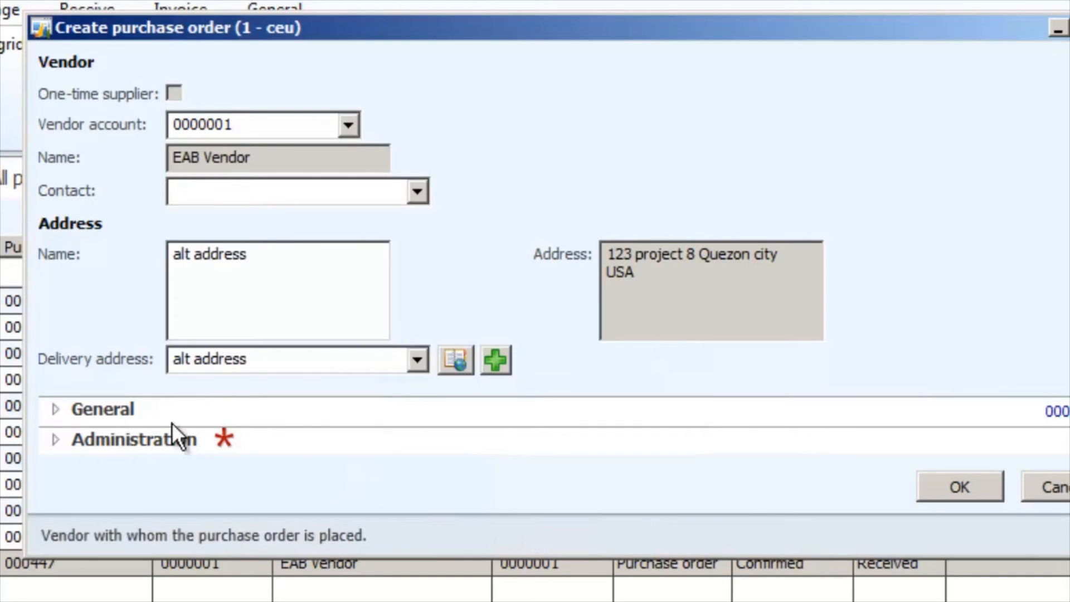
Set the order's storage dimensions to site Cirtek and warehouse Cir_Rm, and create the purchase order.
click(52, 411)
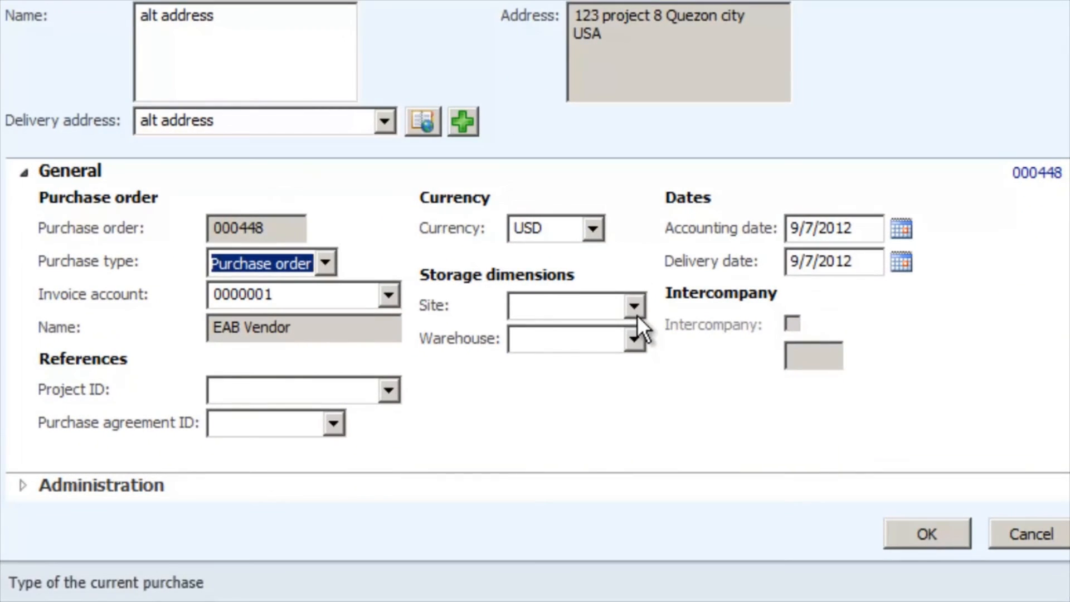
click(639, 348)
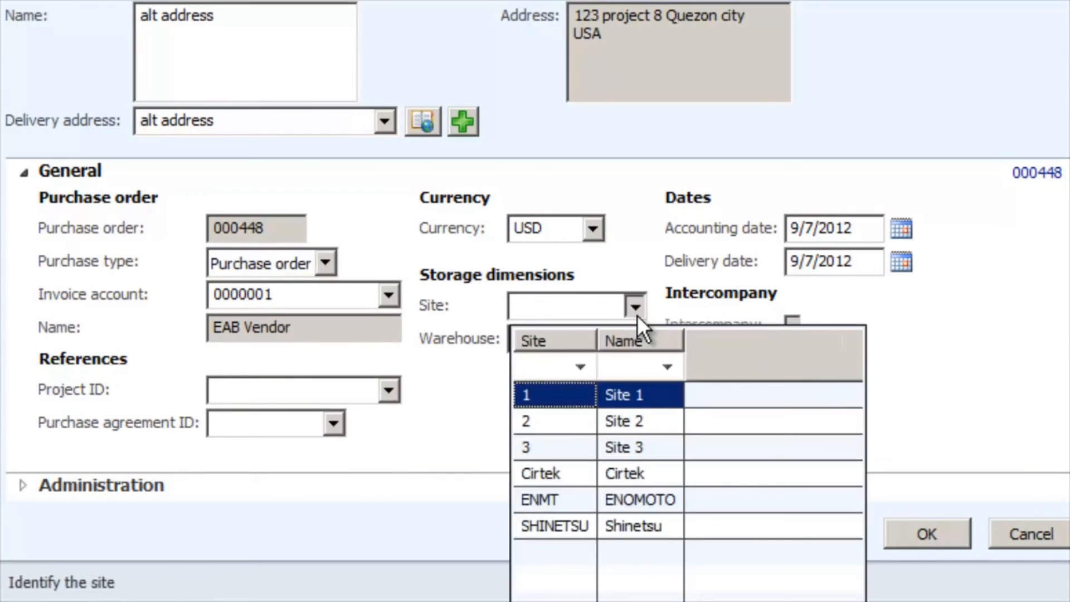
click(546, 472)
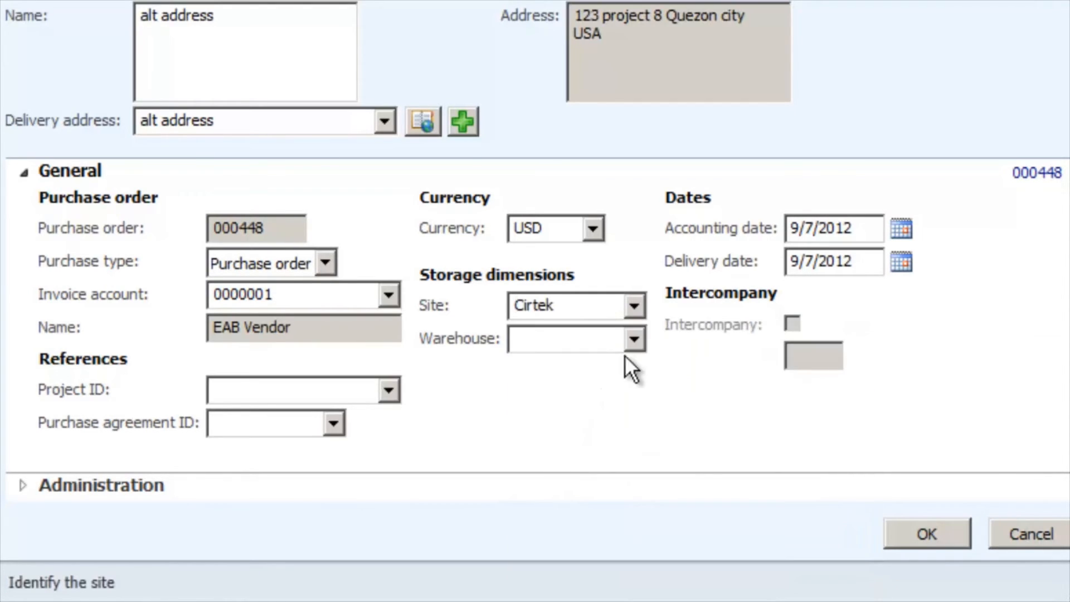
click(634, 340)
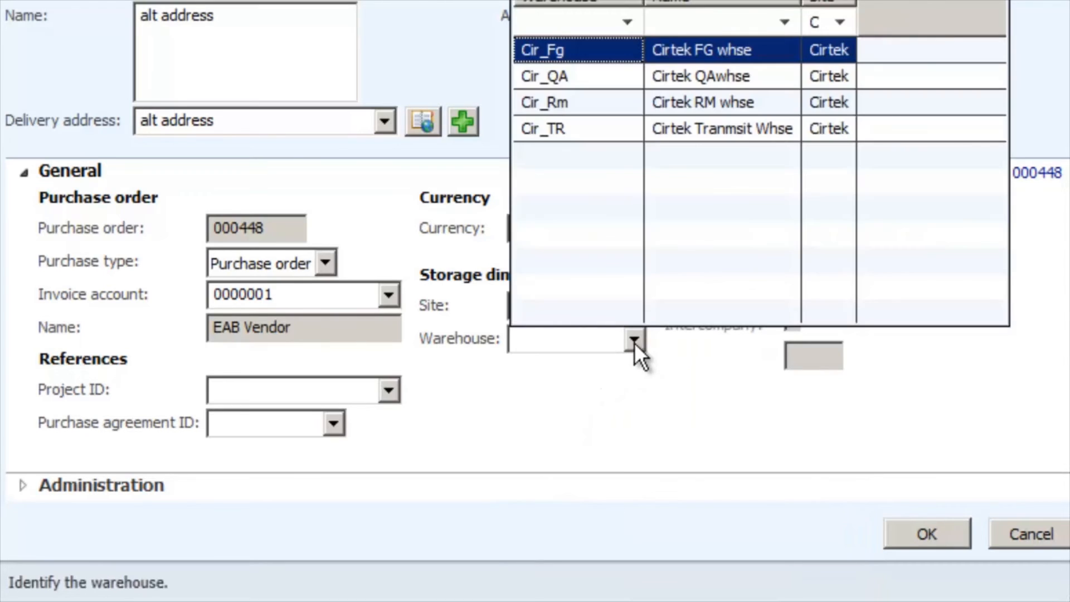
click(573, 102)
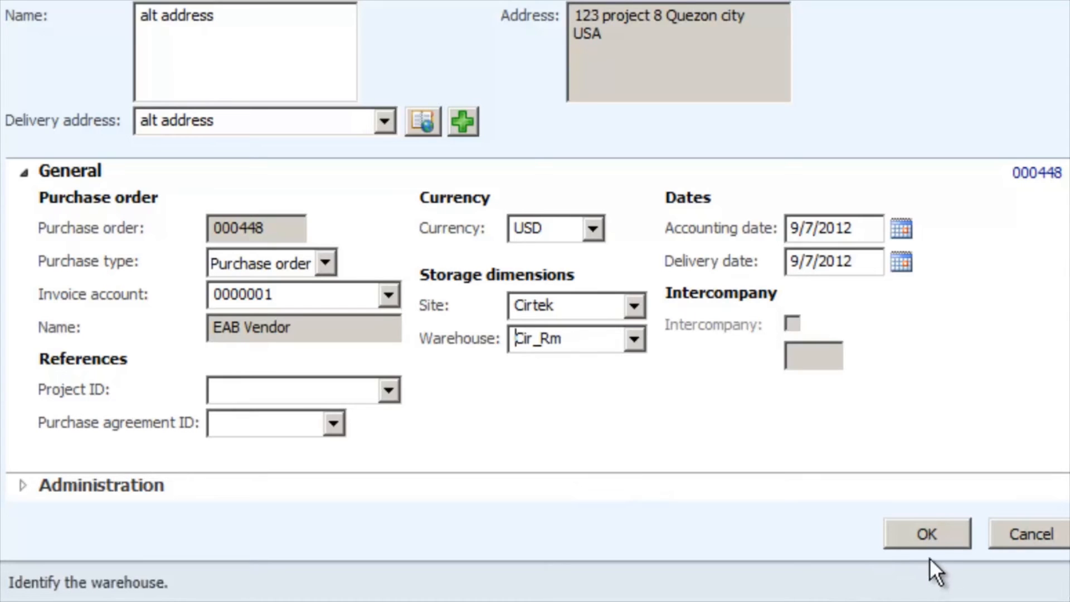
click(931, 538)
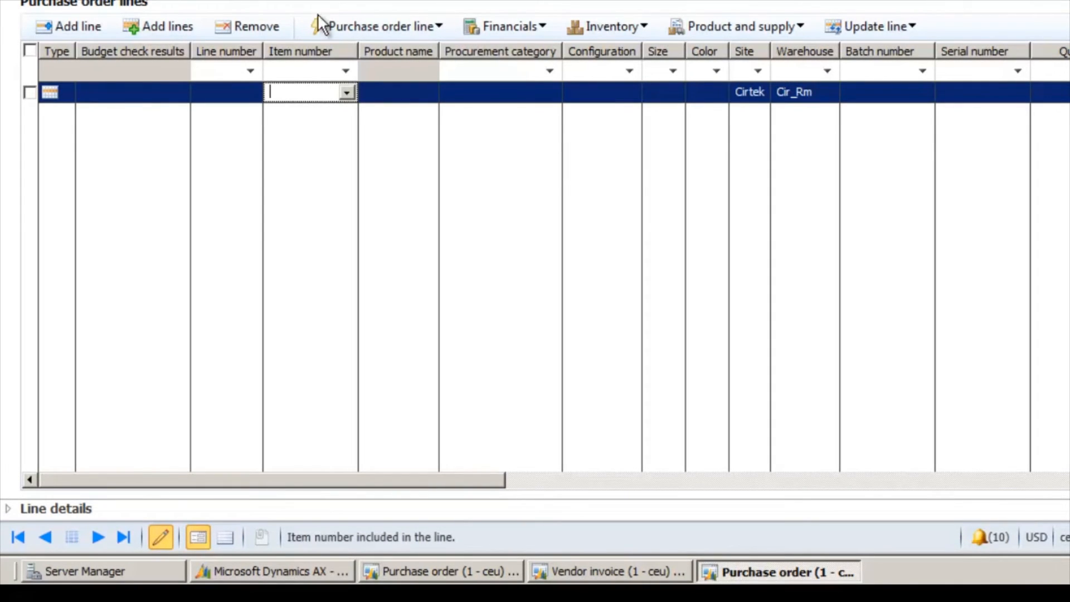
Select ITEM_02 as the item number of the first purchase order line and dismiss the vendor authorization warning.
click(302, 99)
text(item)
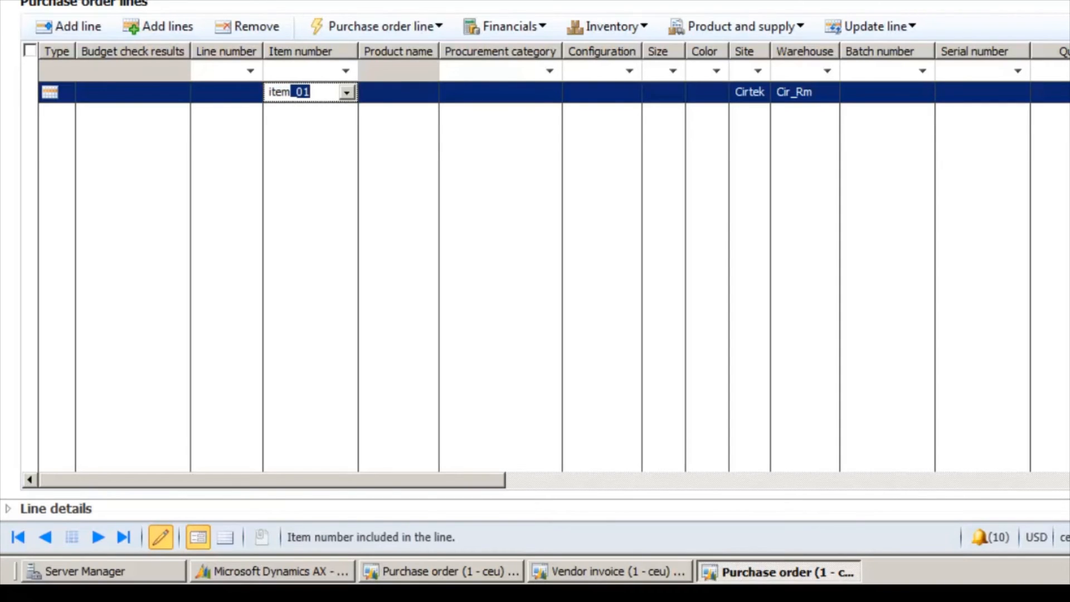
key(Delete)
click(347, 92)
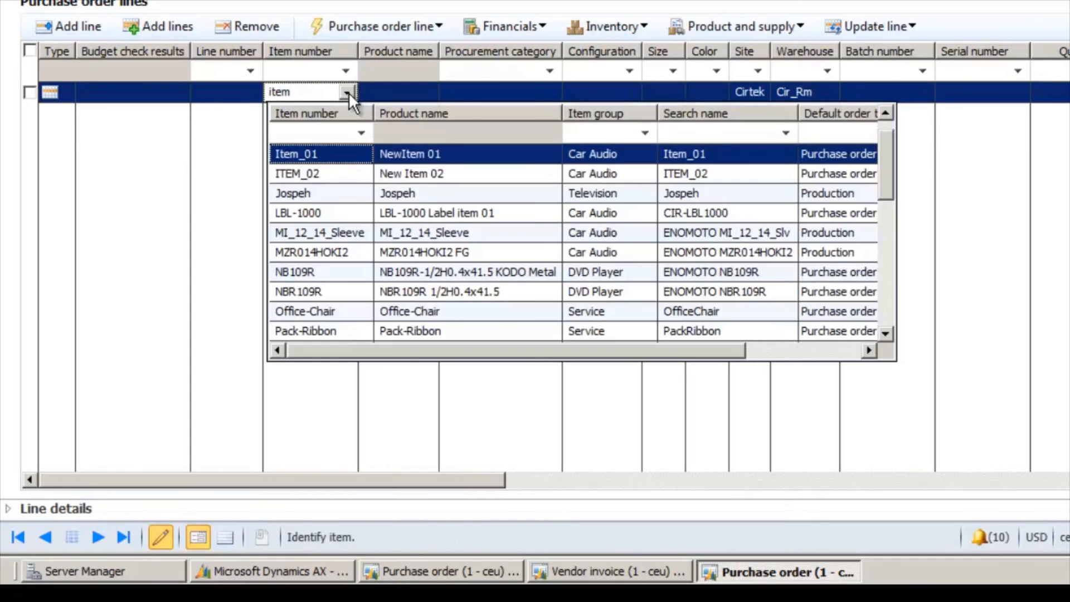
click(316, 175)
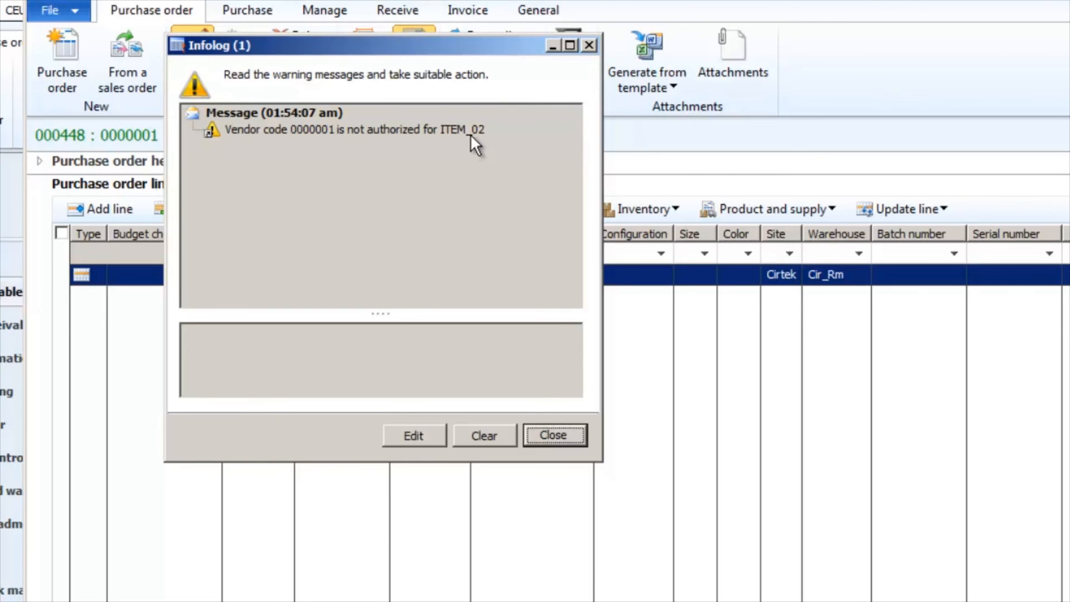
click(559, 434)
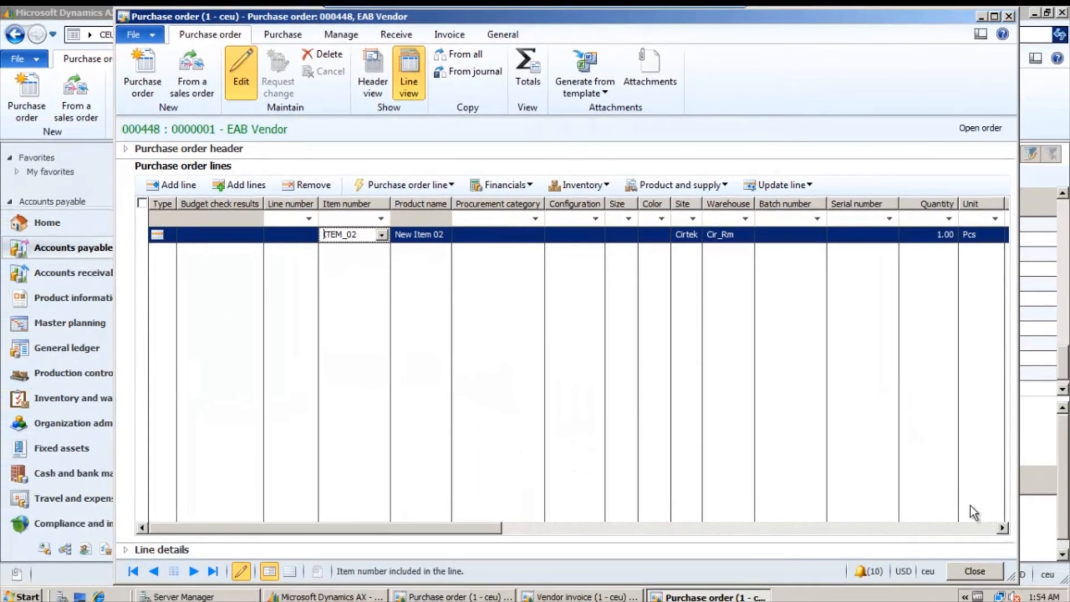
Set the quantity of the ITEM_02 line to 100 and its unit price to 10.
click(1001, 527)
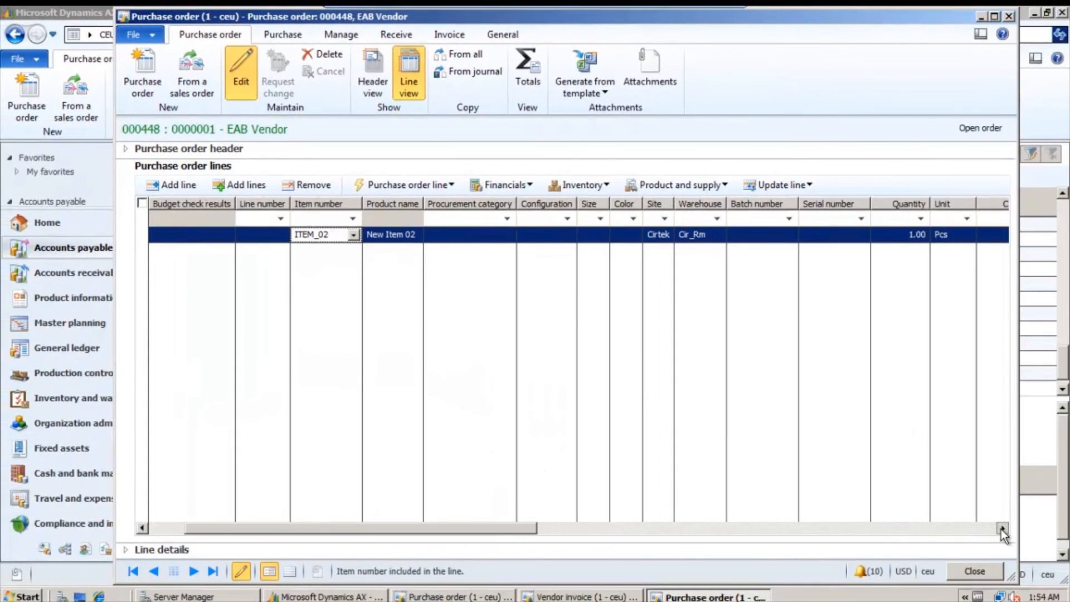
click(627, 234)
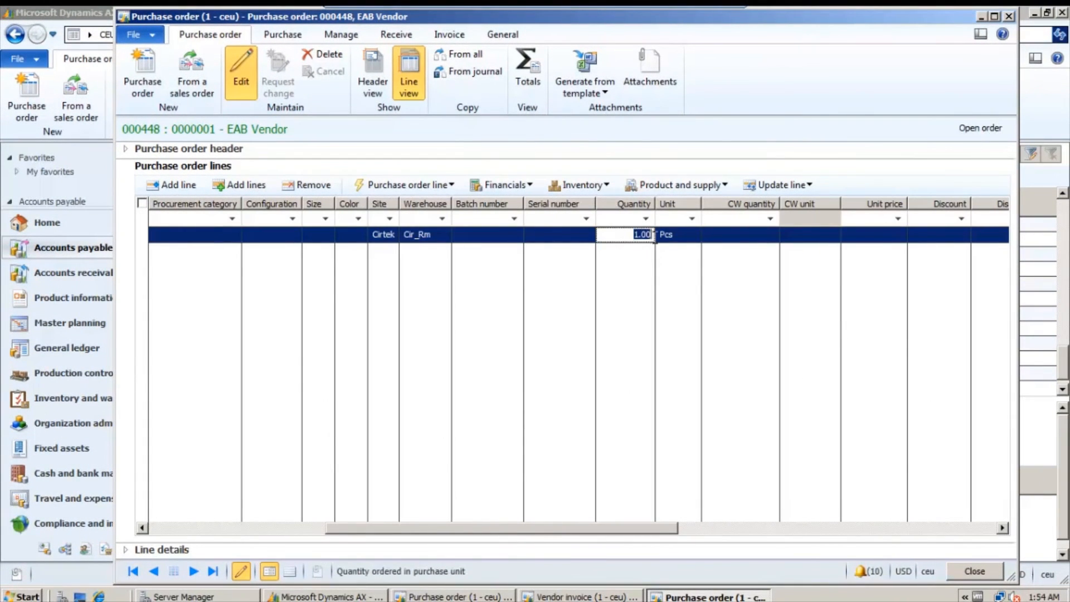
text(100)
click(874, 238)
click(874, 236)
text(10)
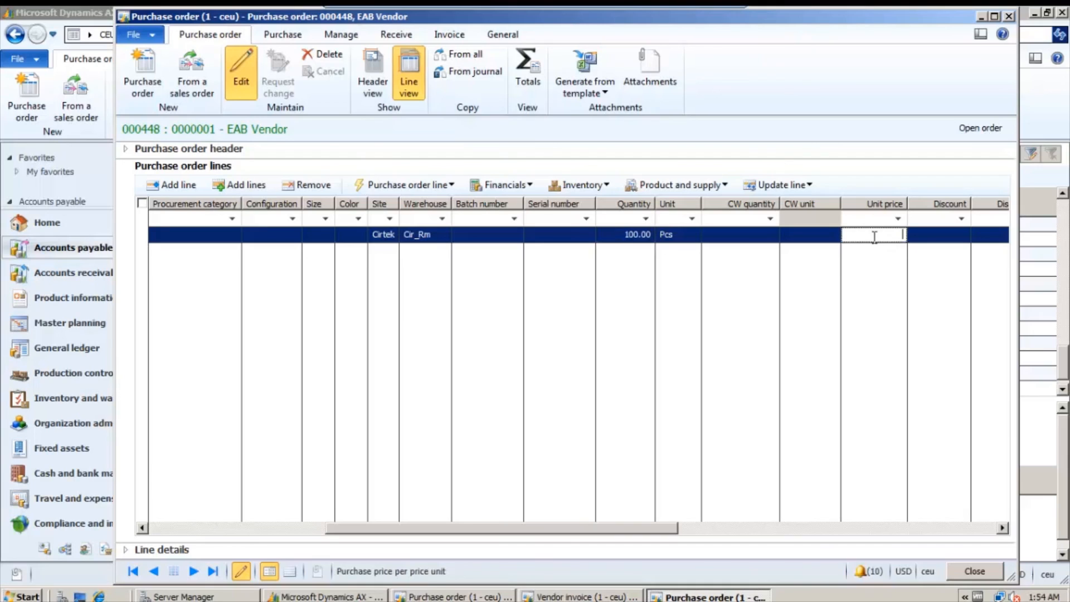
click(1001, 527)
click(1001, 527)
click(740, 235)
text(10)
key(Tab)
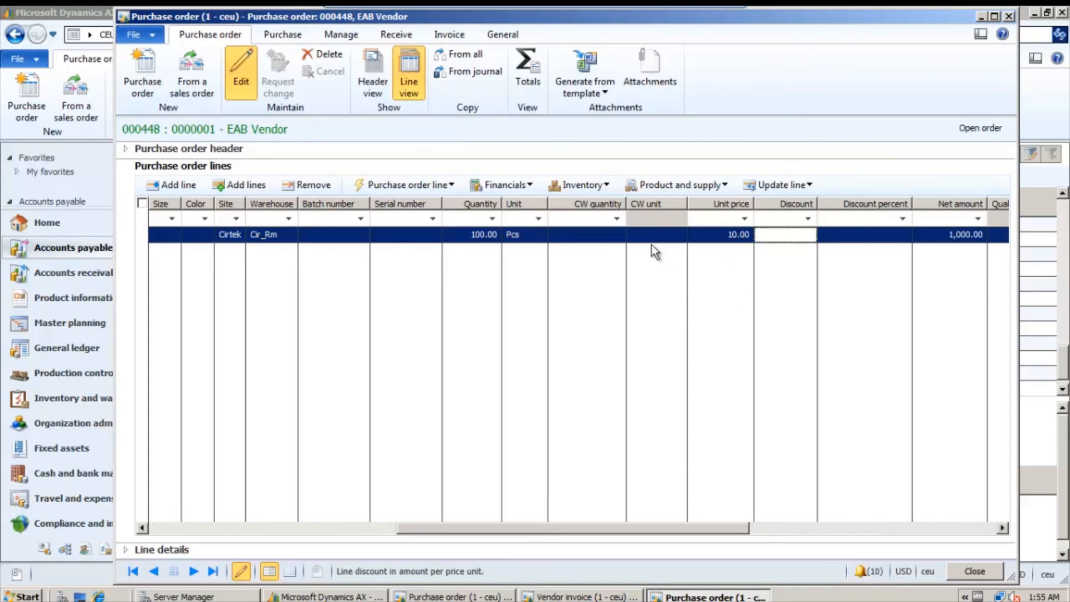